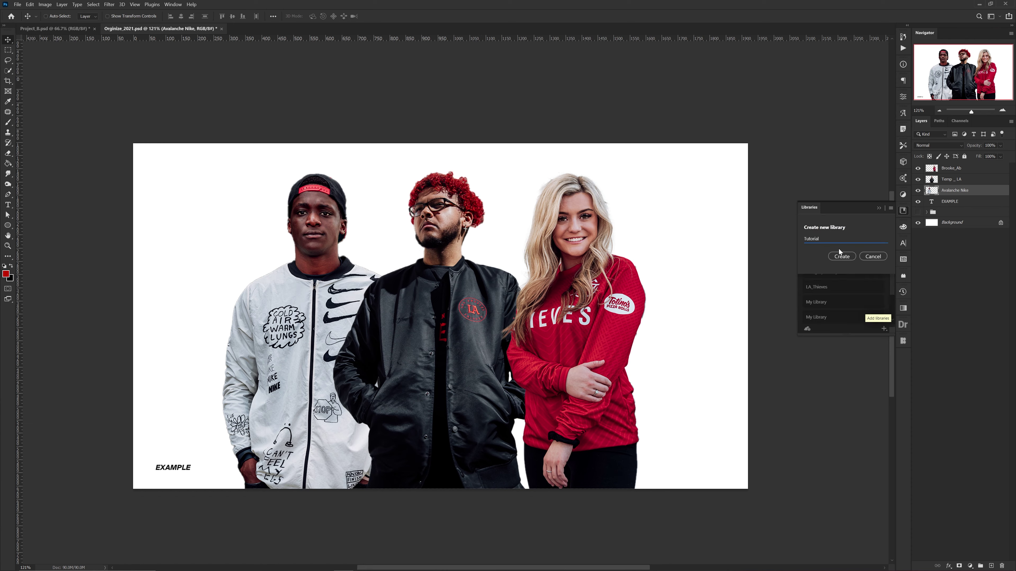
Create the Tutorial library and add the black-jacket and white-jacket models to it.
{"action": "left_click", "coordinate": [841, 256]}
{"action": "left_click_drag", "start_coordinate": [413, 282], "coordinate": [833, 277]}
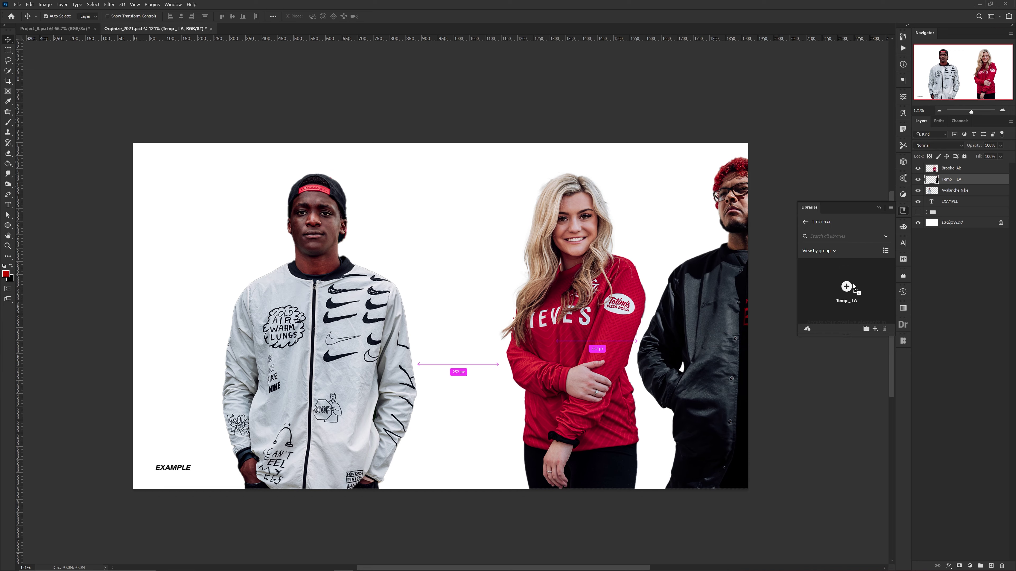
{"action": "left_click_drag", "start_coordinate": [344, 300], "coordinate": [839, 312]}
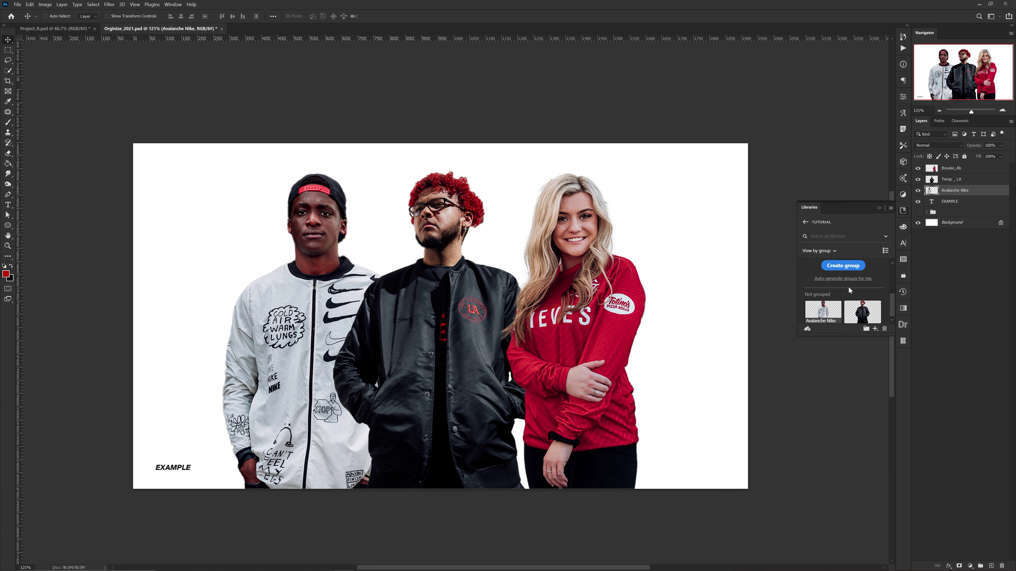
Hide the original model layers and place the Avalanche Nike library asset into the composite.
{"action": "left_click_drag", "start_coordinate": [920, 191], "coordinate": [928, 171]}
{"action": "left_click", "coordinate": [946, 225]}
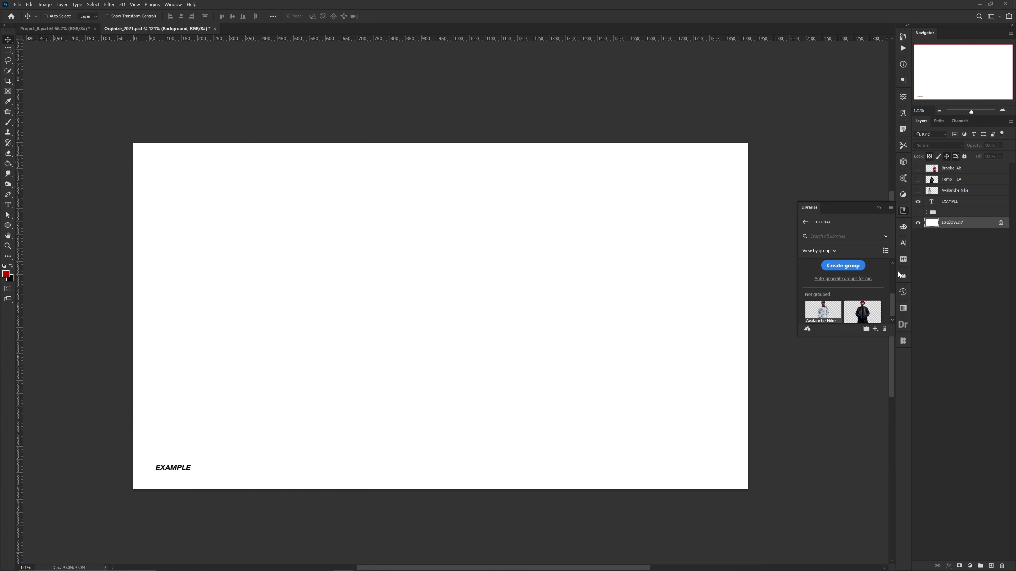
{"action": "double_click", "coordinate": [823, 310]}
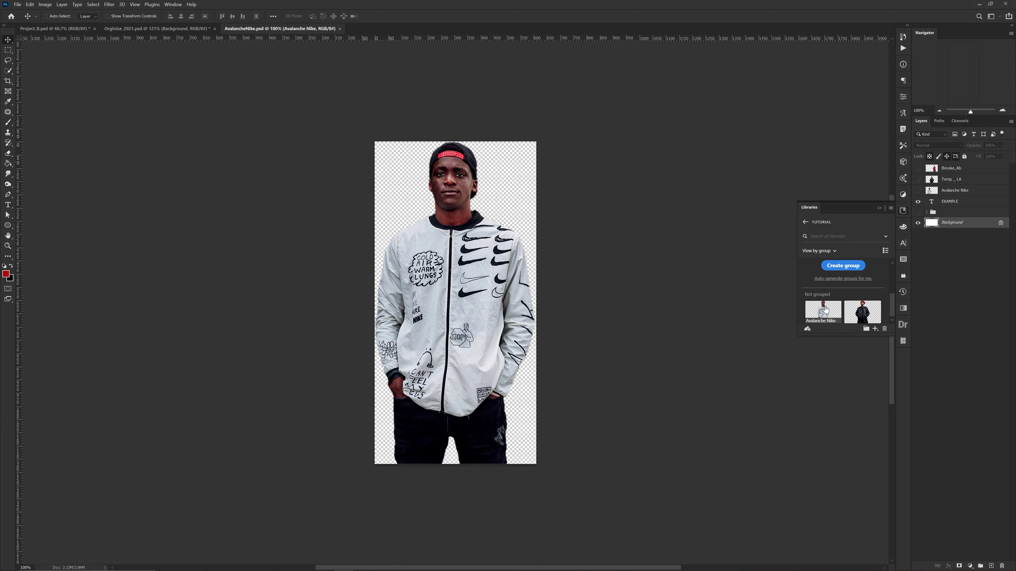
{"action": "left_click", "coordinate": [339, 29]}
{"action": "left_click_drag", "start_coordinate": [823, 311], "coordinate": [490, 336]}
{"action": "key", "text": "Return"}
Place the Temp_LA asset and move the black-jacket model toward the canvas centre.
{"action": "left_click_drag", "start_coordinate": [586, 314], "coordinate": [585, 313]}
{"action": "key", "text": "Return"}
{"action": "left_click_drag", "start_coordinate": [568, 206], "coordinate": [275, 260]}
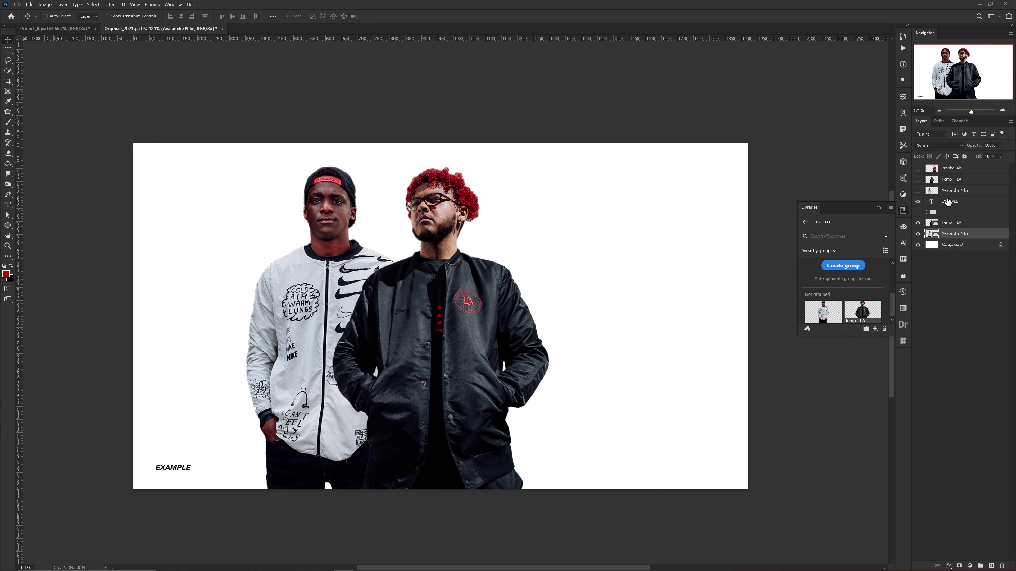
Create a 'New group' folder in the Tutorial library and collapse it.
{"action": "left_click", "coordinate": [891, 209]}
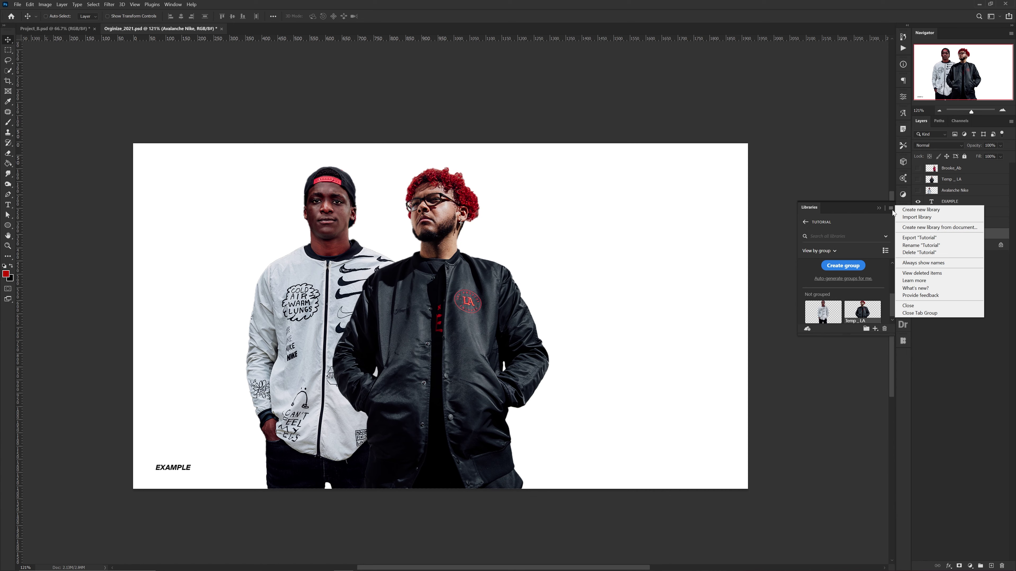
{"action": "left_click", "coordinate": [879, 276]}
{"action": "left_click", "coordinate": [866, 329]}
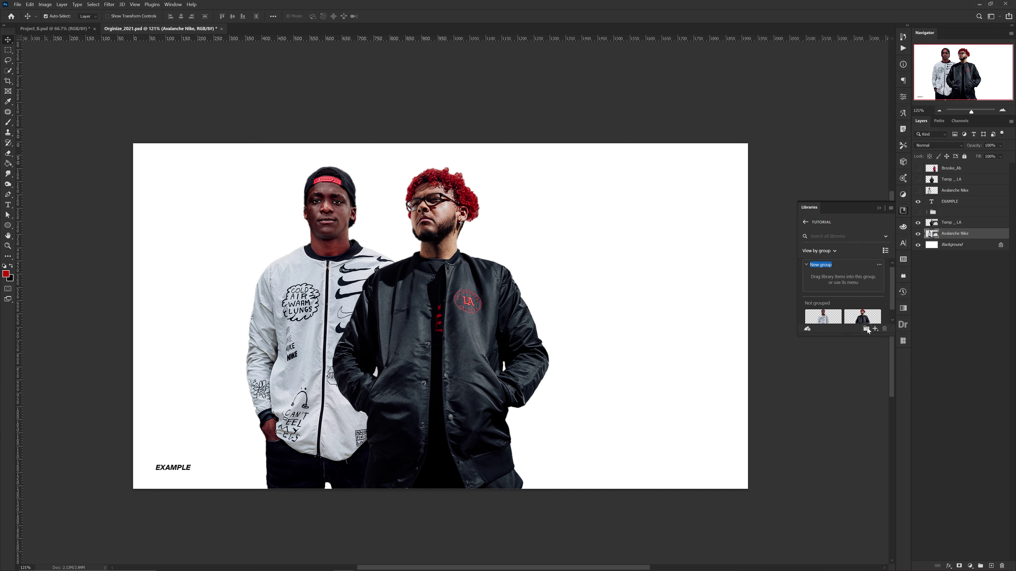
{"action": "left_click", "coordinate": [806, 265]}
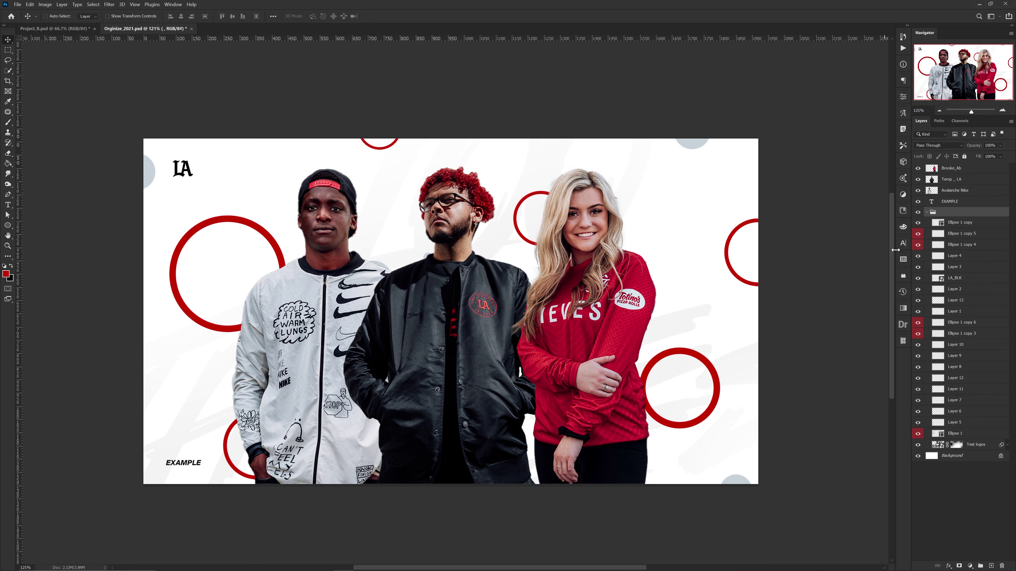
Give the group's layers and the Ellipse 1 copy layer a red colour label.
{"action": "right_click", "coordinate": [922, 222]}
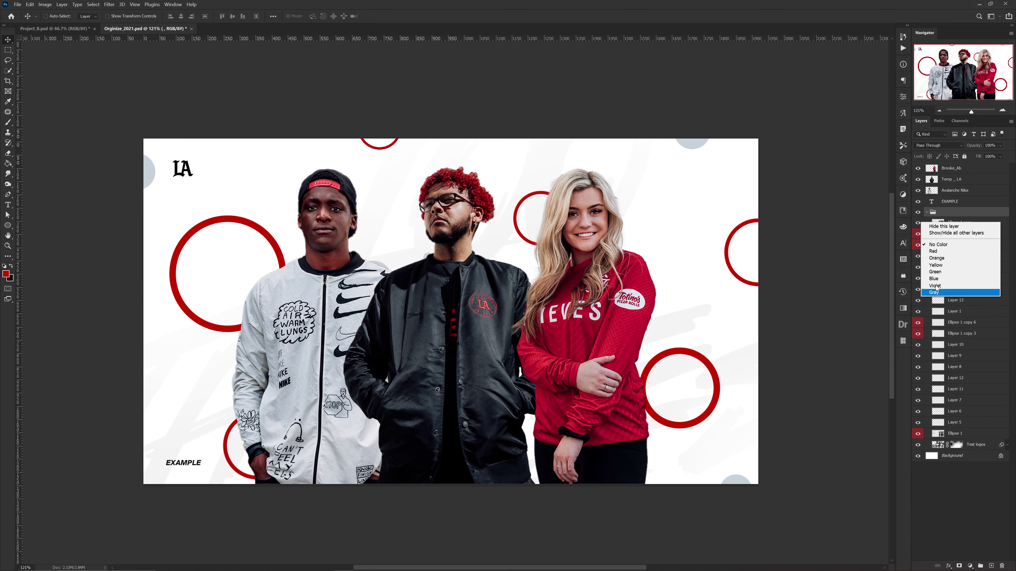
{"action": "right_click", "coordinate": [914, 222]}
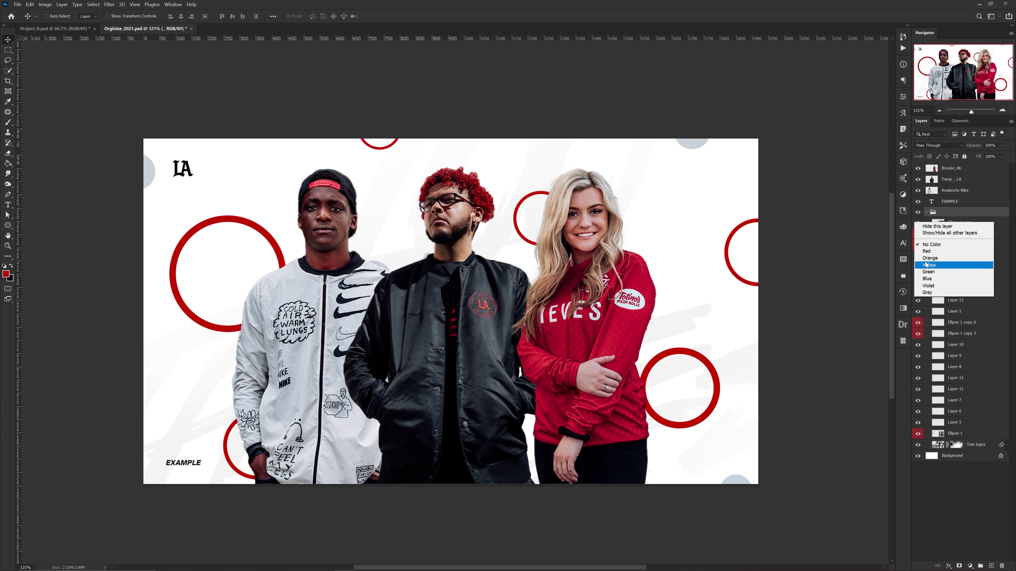
{"action": "left_click", "coordinate": [928, 252]}
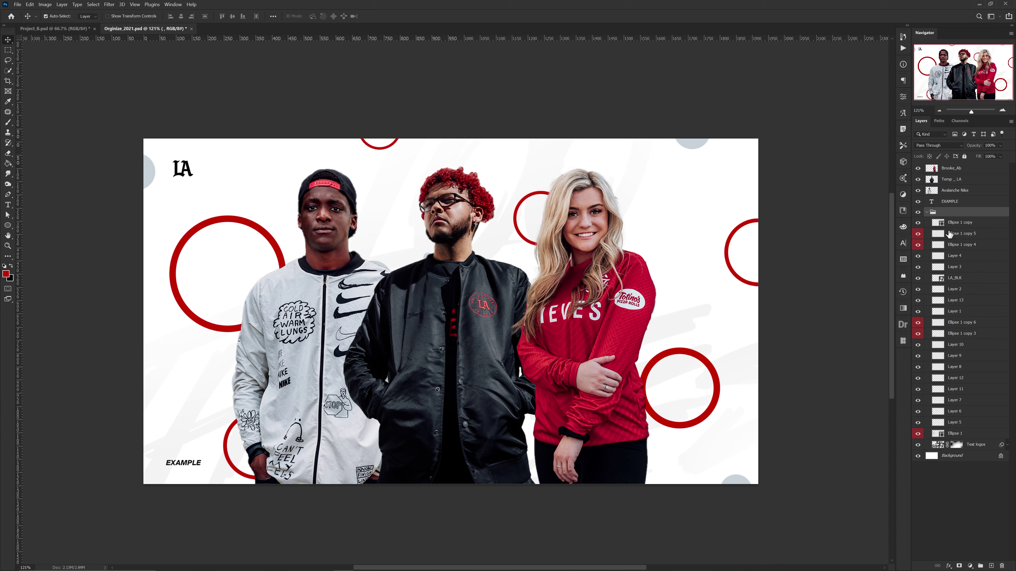
{"action": "left_click", "coordinate": [958, 222]}
{"action": "right_click", "coordinate": [920, 222]}
{"action": "left_click", "coordinate": [928, 251]}
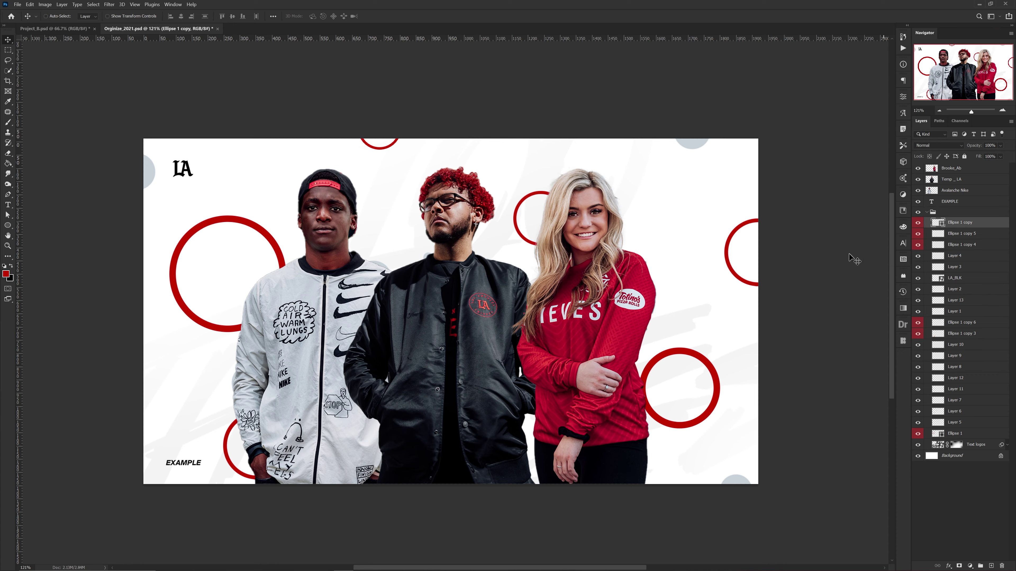
Step through the circle layers from Ellipse 1 copy 3 to Ellipse 1 copy 4.
{"action": "mouse_move", "coordinate": [606, 244]}
{"action": "left_mouse_down"}
{"action": "mouse_move", "coordinate": [615, 254]}
{"action": "mouse_move", "coordinate": [615, 224]}
{"action": "mouse_move", "coordinate": [608, 237]}
{"action": "left_mouse_up"}
{"action": "left_click", "coordinate": [962, 333]}
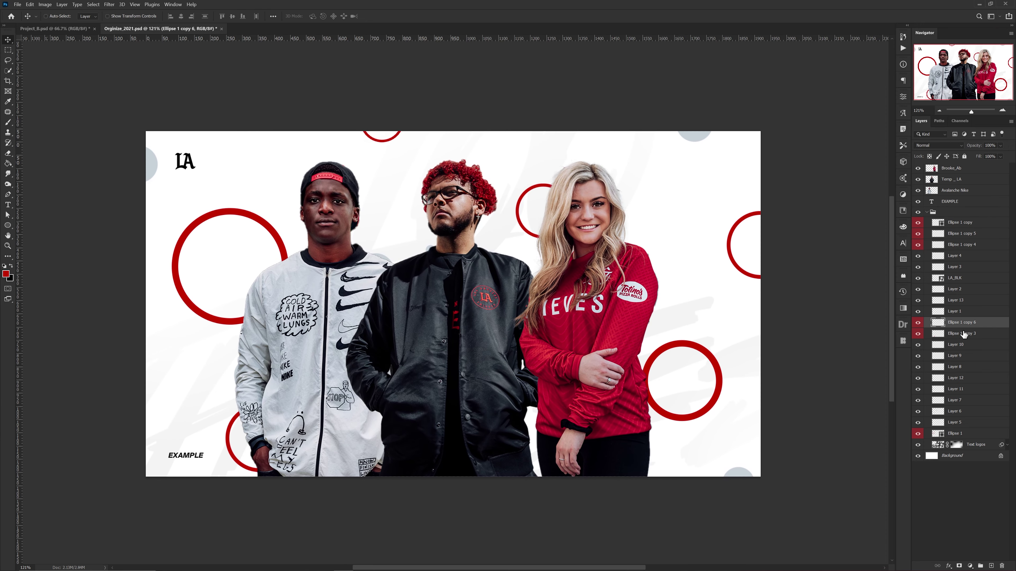
{"action": "left_click", "coordinate": [960, 256]}
{"action": "left_click", "coordinate": [960, 244]}
{"action": "left_click", "coordinate": [962, 223]}
{"action": "left_click", "coordinate": [963, 244]}
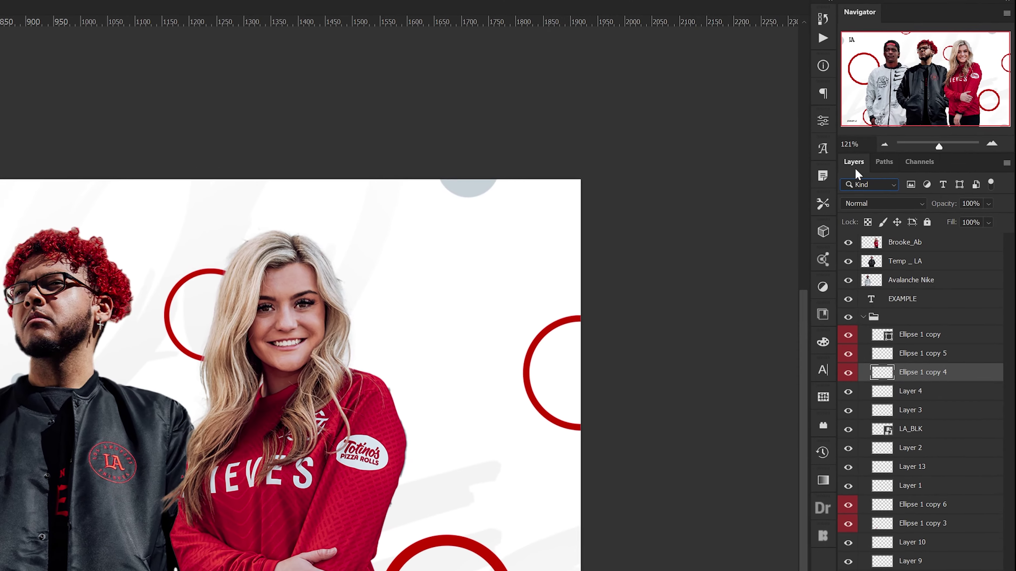
Filter the Layers panel by Color > Red to list only red-labelled layers.
{"action": "left_click", "coordinate": [860, 184]}
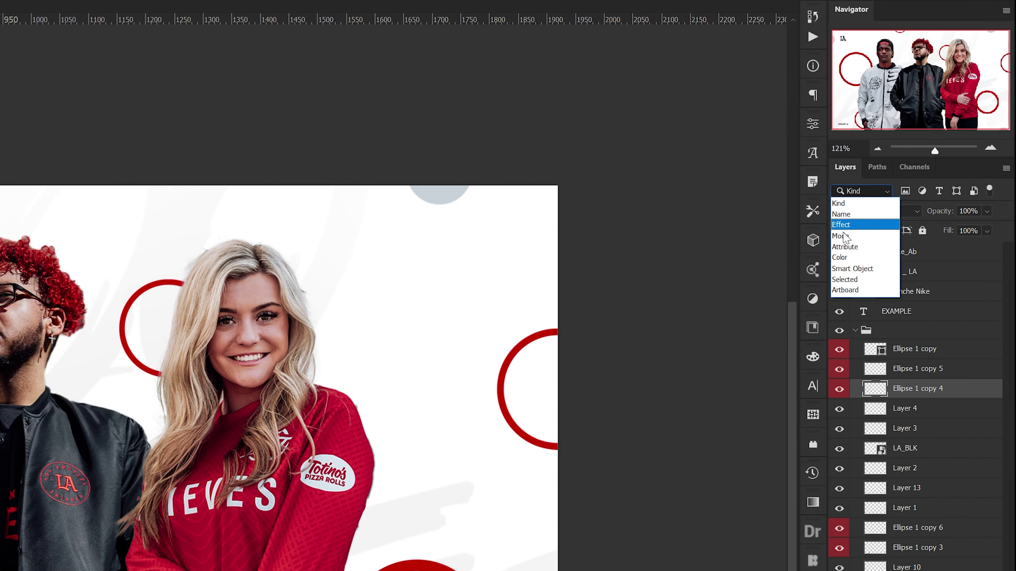
{"action": "left_click", "coordinate": [840, 257]}
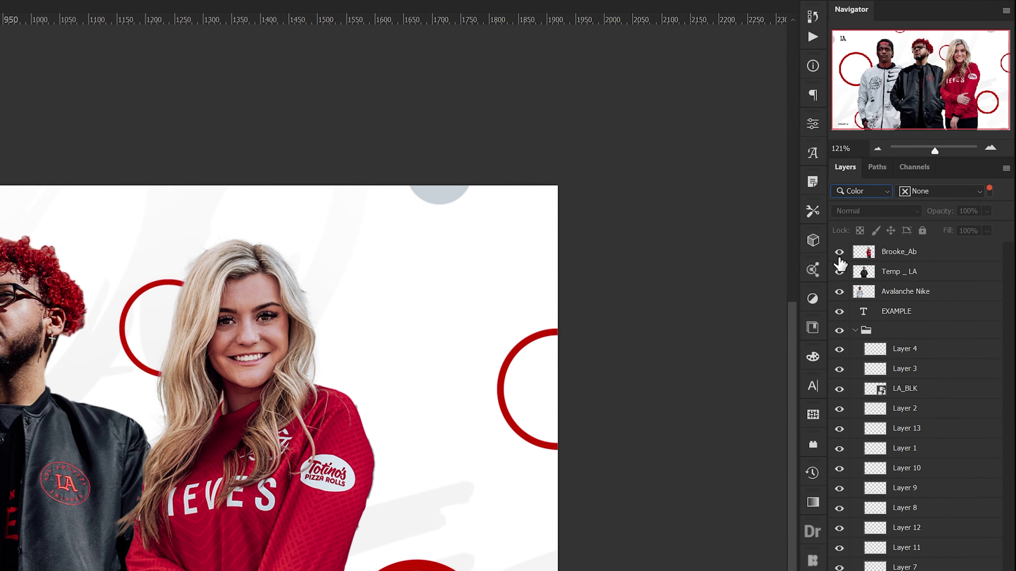
{"action": "left_click", "coordinate": [935, 192]}
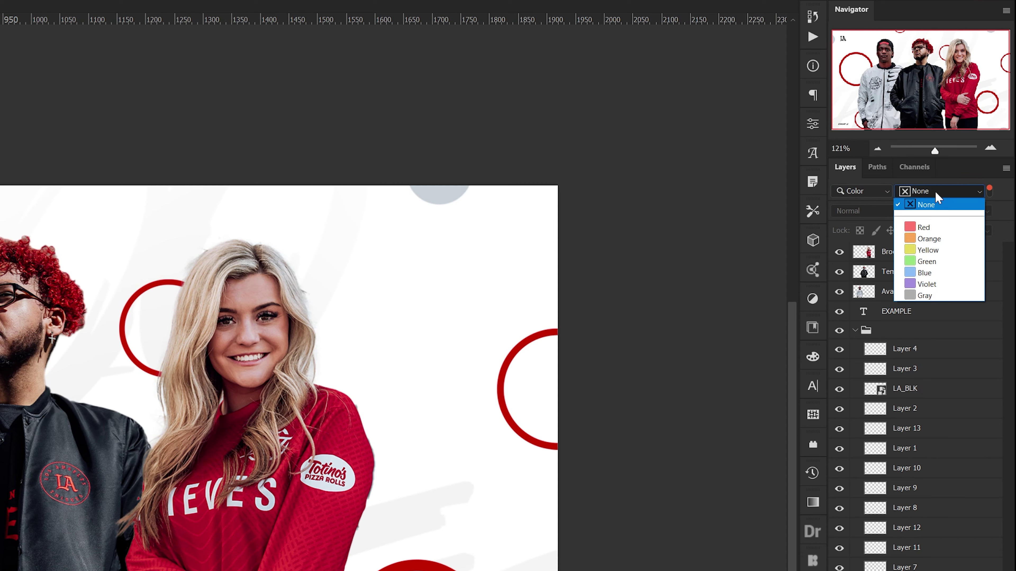
{"action": "left_click", "coordinate": [923, 226]}
Toggle each red-labelled circle's visibility off and on to confirm which ring it is.
{"action": "left_click", "coordinate": [839, 251]}
{"action": "left_click", "coordinate": [839, 252]}
{"action": "left_click", "coordinate": [839, 272]}
{"action": "left_click", "coordinate": [839, 271]}
{"action": "left_click", "coordinate": [839, 292]}
{"action": "left_click", "coordinate": [839, 291]}
{"action": "left_click", "coordinate": [839, 311]}
{"action": "left_click", "coordinate": [839, 312]}
{"action": "left_click", "coordinate": [839, 272]}
{"action": "left_click", "coordinate": [839, 272]}
{"action": "left_click", "coordinate": [839, 252]}
{"action": "left_click", "coordinate": [839, 252]}
Switch the layer filter back to Kind and dismiss the error message.
{"action": "left_click", "coordinate": [862, 192]}
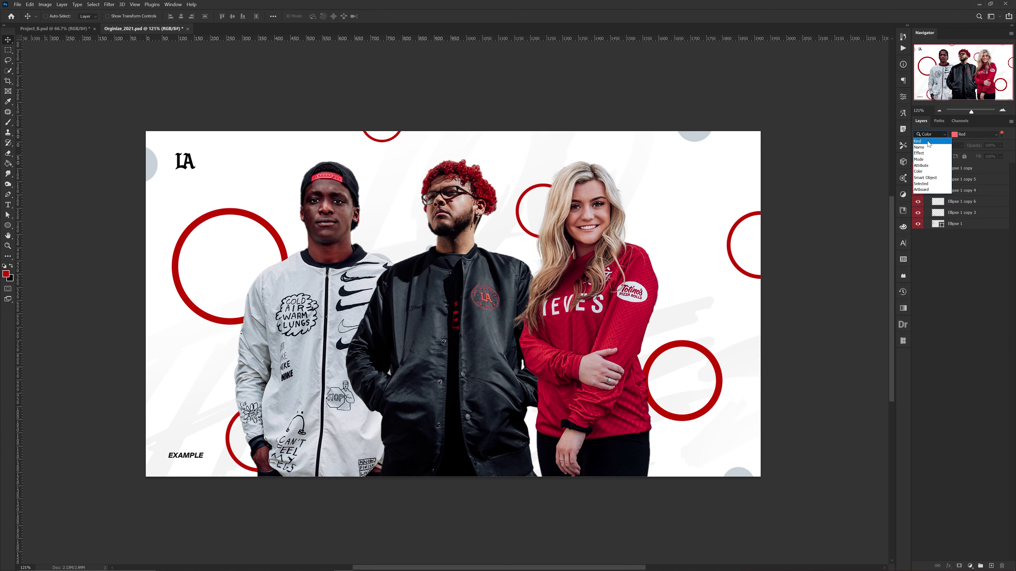
{"action": "left_click", "coordinate": [927, 144]}
{"action": "left_click", "coordinate": [661, 253]}
{"action": "left_click", "coordinate": [529, 220]}
{"action": "left_click_drag", "start_coordinate": [515, 250], "coordinate": [528, 258]}
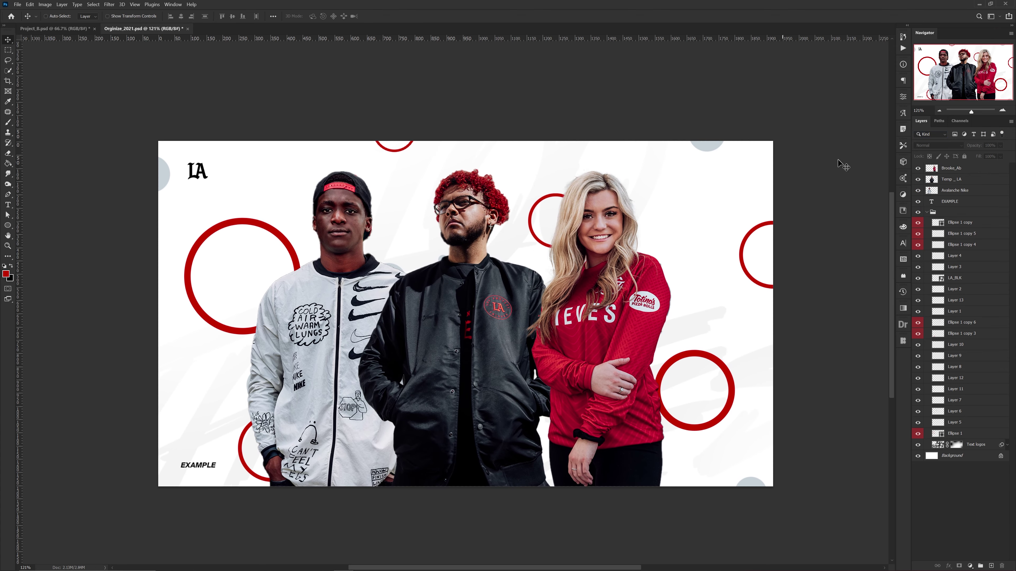
Filter layers by Attribute > Empty, select all listed empty layers and delete them.
{"action": "left_click", "coordinate": [922, 134]}
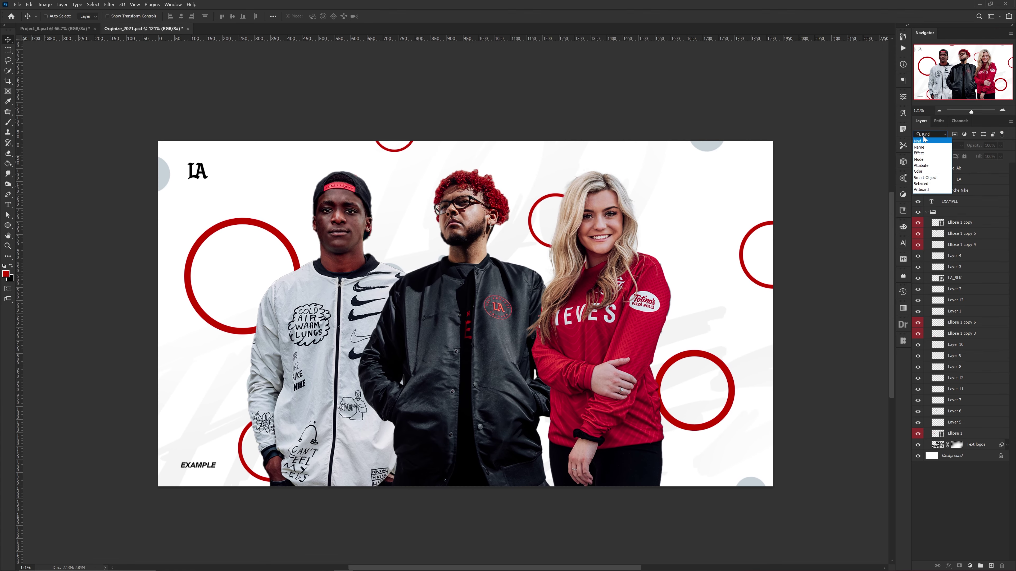
{"action": "left_click", "coordinate": [922, 166]}
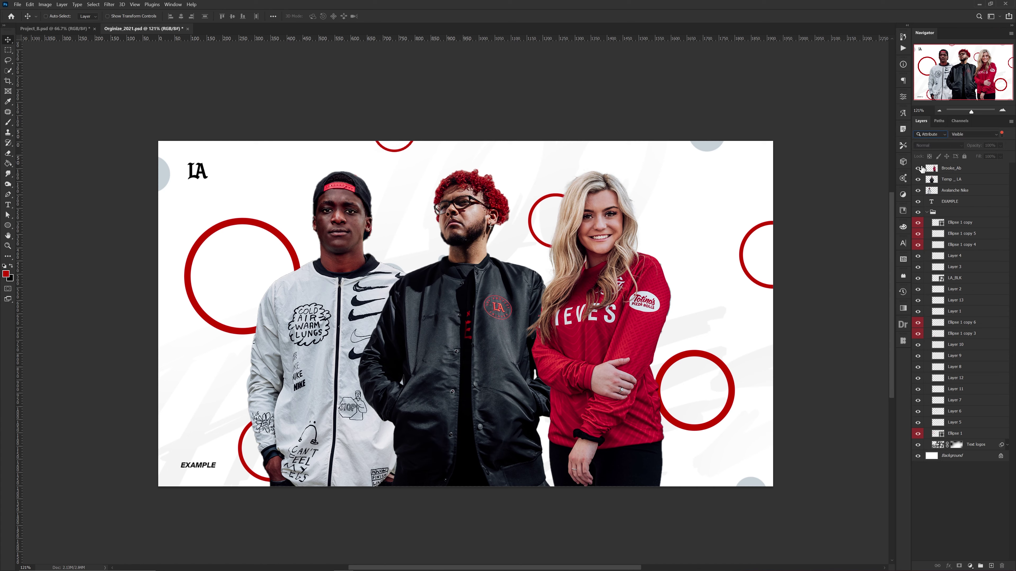
{"action": "left_click", "coordinate": [967, 135]}
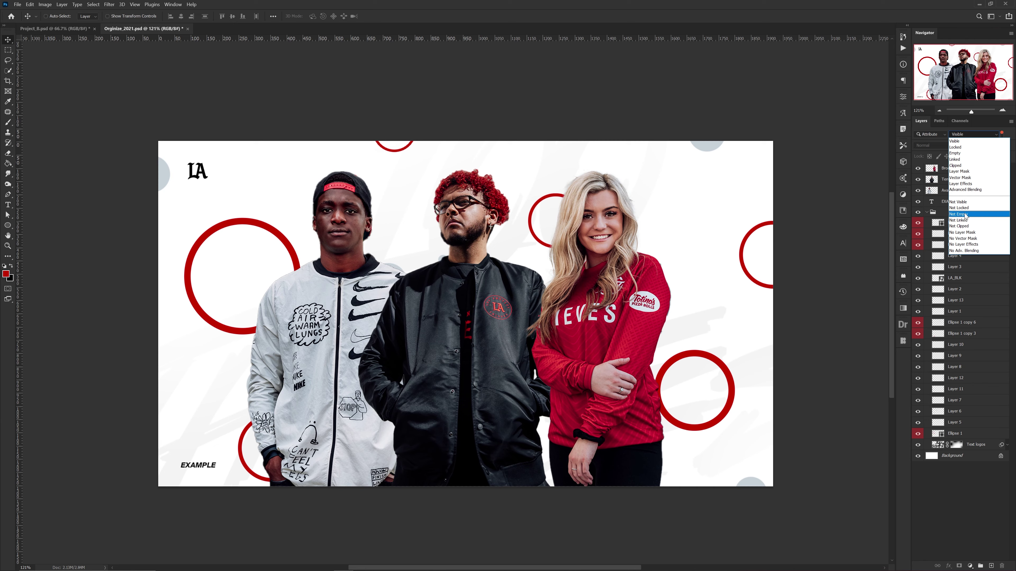
{"action": "left_click", "coordinate": [975, 154]}
{"action": "left_click", "coordinate": [960, 169]}
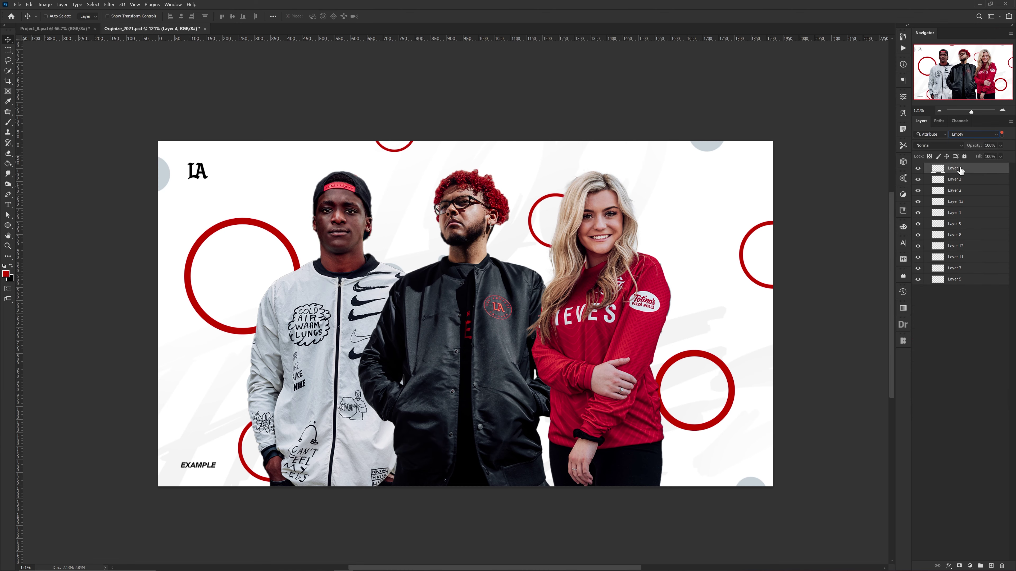
{"action": "left_click", "coordinate": [965, 278], "text": "shift"}
{"action": "key", "text": "Delete"}
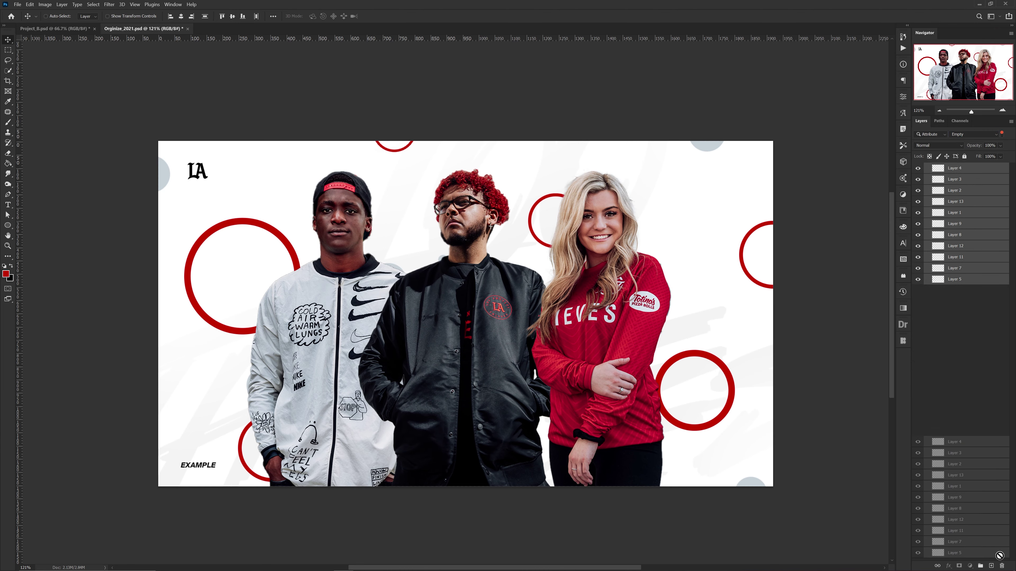
Reset the layer filter to Kind and toggle the group and circles to check them.
{"action": "left_click", "coordinate": [929, 134]}
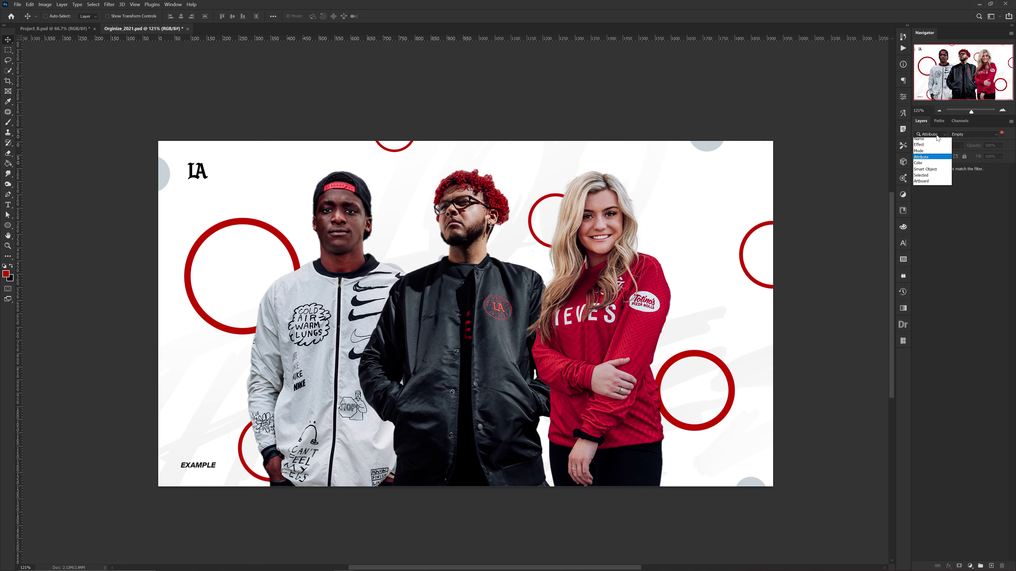
{"action": "left_click", "coordinate": [928, 145]}
{"action": "left_click", "coordinate": [918, 212]}
{"action": "left_click", "coordinate": [918, 212]}
{"action": "left_click", "coordinate": [918, 234]}
{"action": "left_click", "coordinate": [918, 233]}
{"action": "left_click", "coordinate": [918, 234]}
Filter by colour label, clear the colour filter, then return the filter to Kind.
{"action": "left_click", "coordinate": [930, 134]}
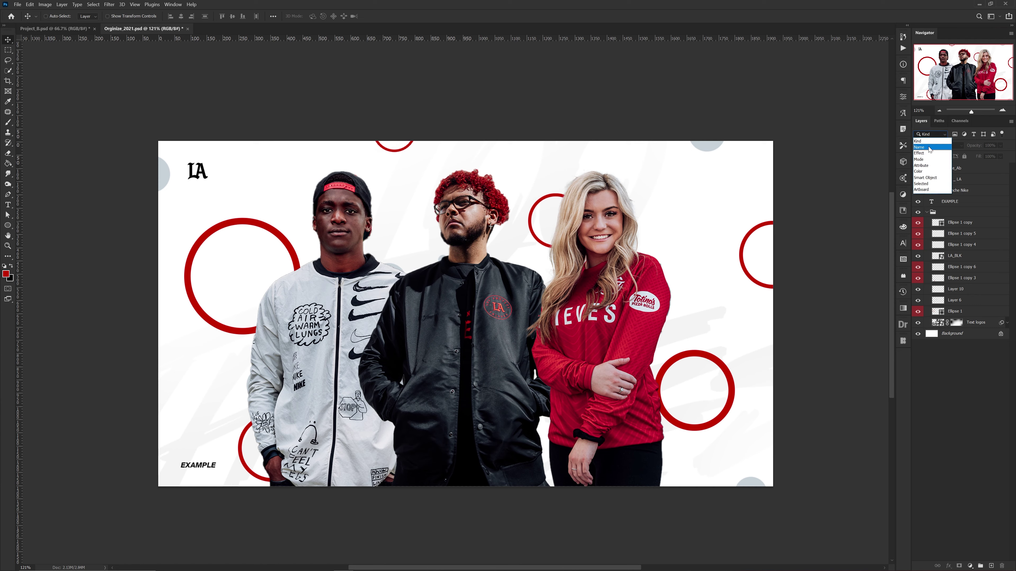
{"action": "left_click", "coordinate": [929, 172]}
{"action": "left_click", "coordinate": [974, 135]}
{"action": "left_click", "coordinate": [975, 141]}
{"action": "left_click", "coordinate": [929, 134]}
{"action": "left_click", "coordinate": [928, 141]}
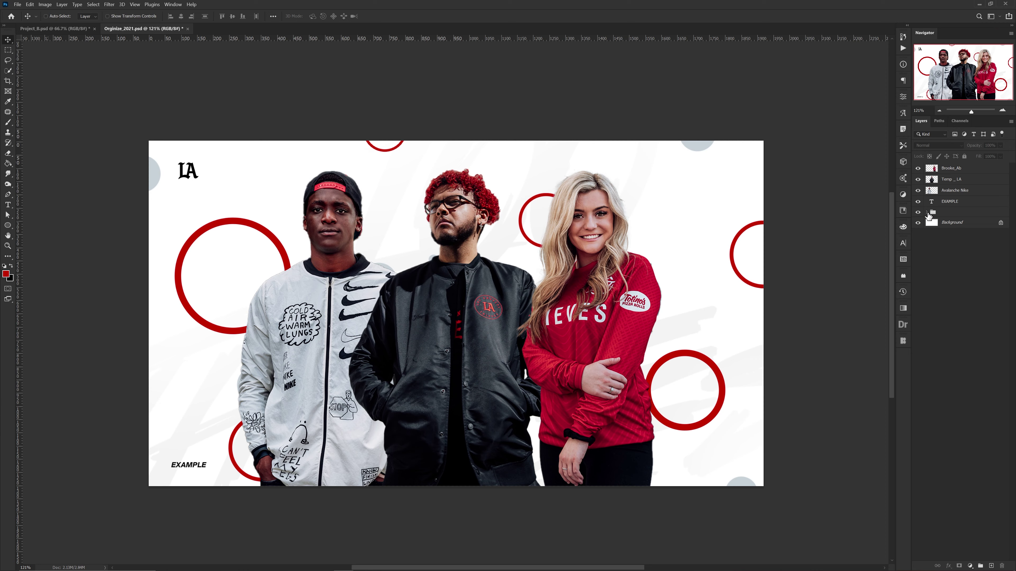
Expand and select the unnamed layer group.
{"action": "left_click", "coordinate": [927, 213]}
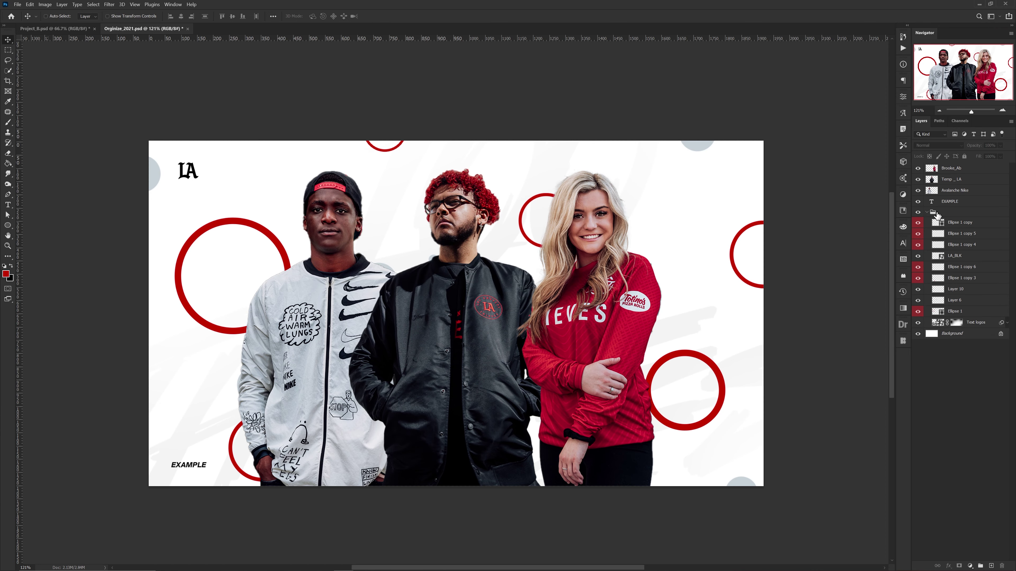
{"action": "left_click", "coordinate": [946, 213]}
{"action": "mouse_move", "coordinate": [719, 239]}
{"action": "left_mouse_down"}
{"action": "mouse_move", "coordinate": [741, 238]}
{"action": "mouse_move", "coordinate": [718, 246]}
{"action": "left_mouse_up"}
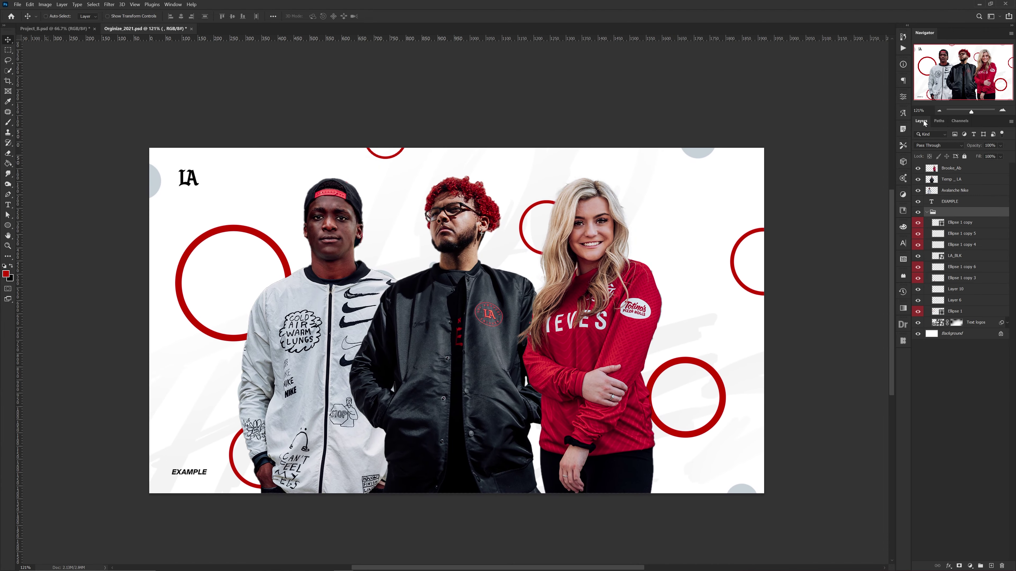
{"action": "left_click", "coordinate": [1010, 122]}
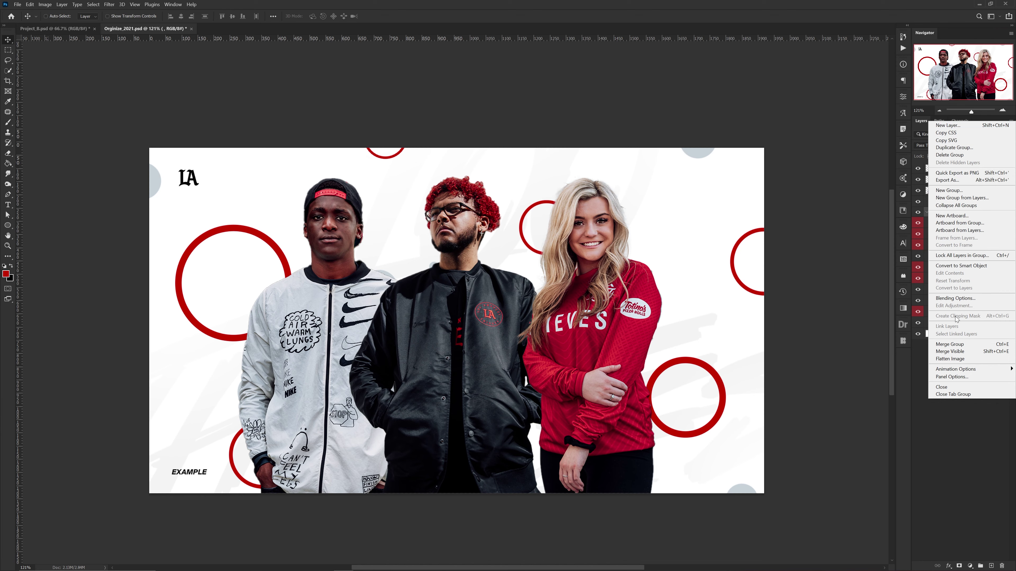
Set the Layers panel Thumbnail Contents to Layer Bounds and confirm with OK.
{"action": "left_click", "coordinate": [951, 376]}
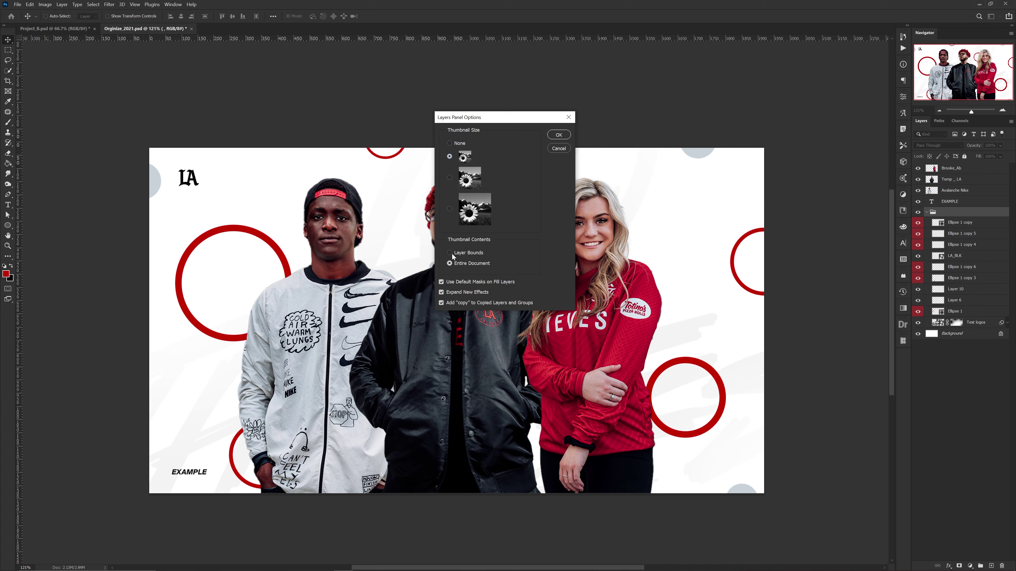
{"action": "left_click", "coordinate": [450, 177]}
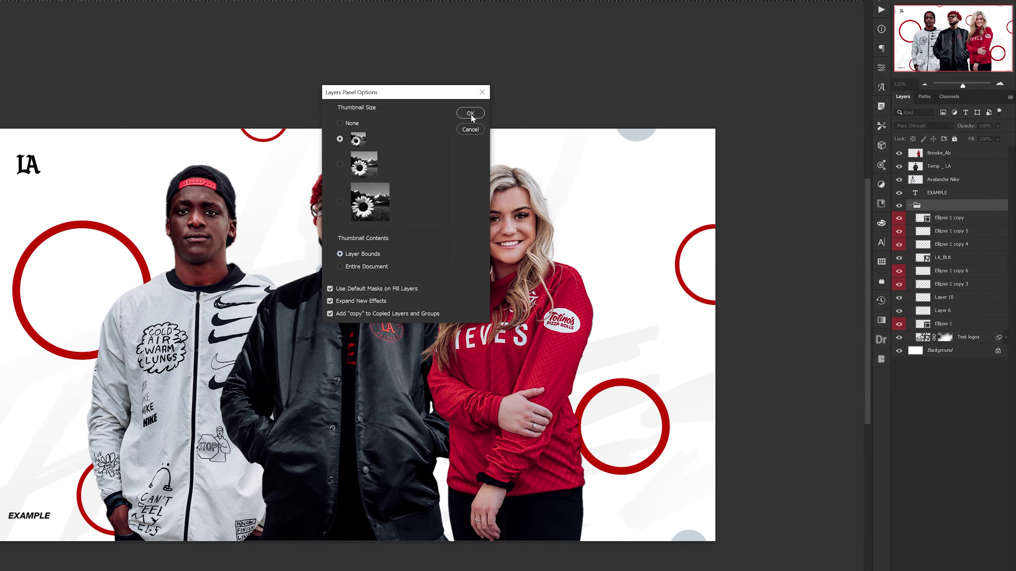
{"action": "left_click", "coordinate": [559, 134]}
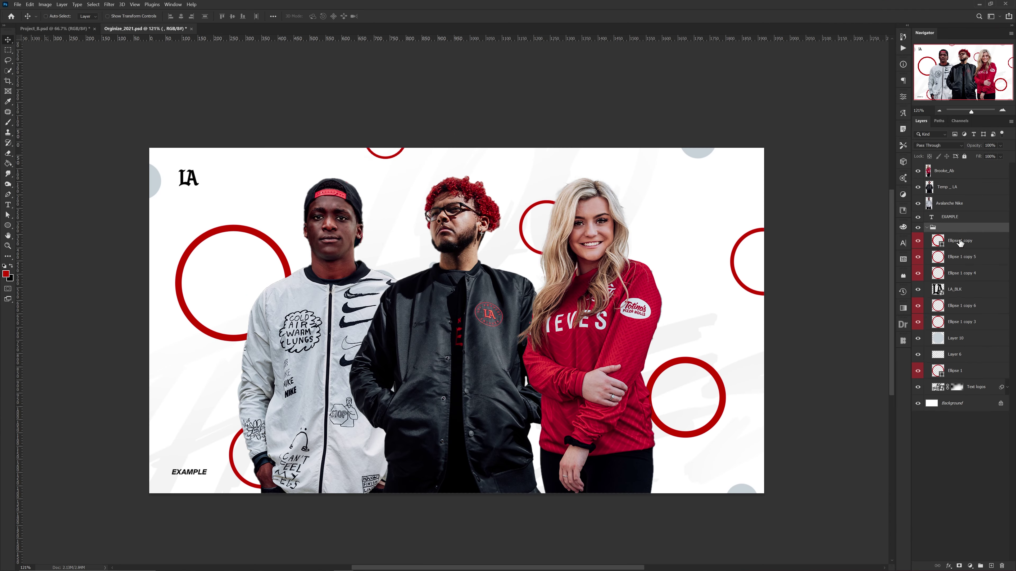
{"action": "left_click", "coordinate": [959, 242]}
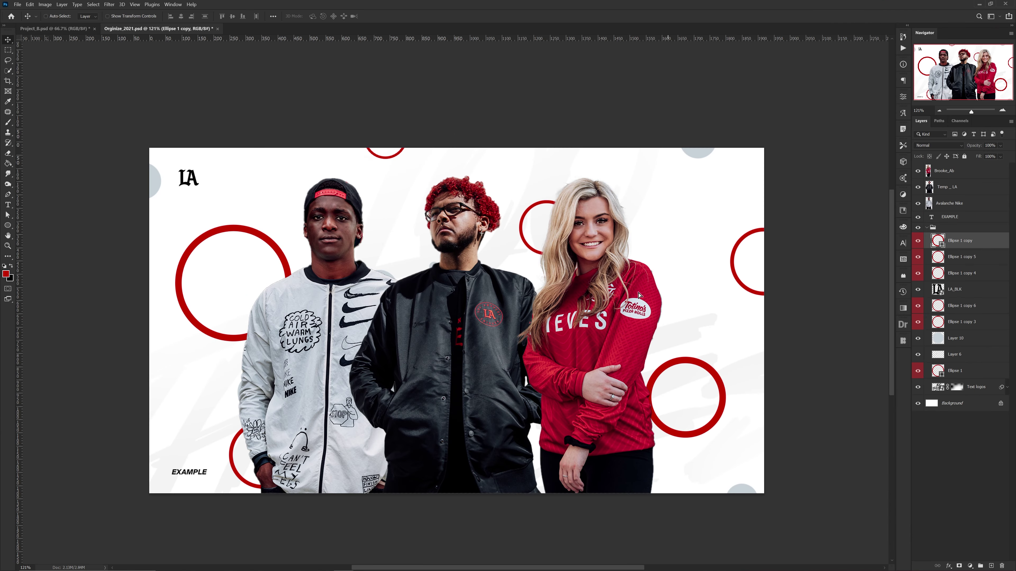
{"action": "left_click", "coordinate": [960, 289]}
{"action": "left_click_drag", "start_coordinate": [656, 268], "coordinate": [695, 299]}
{"action": "key", "text": "ctrl+z"}
{"action": "left_click", "coordinate": [978, 377]}
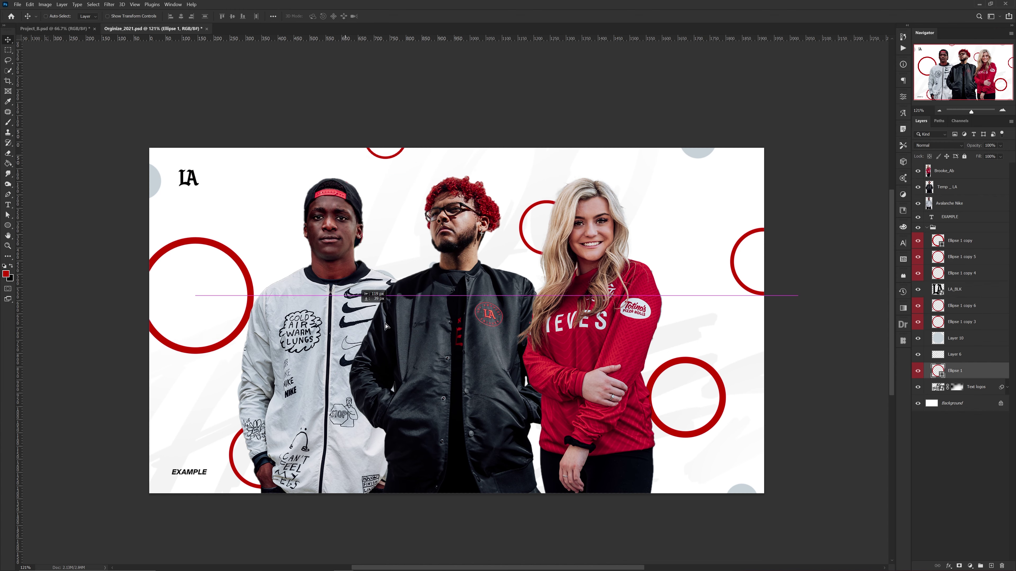
{"action": "left_click", "coordinate": [961, 386]}
{"action": "mouse_move", "coordinate": [760, 304]}
{"action": "left_mouse_down"}
{"action": "mouse_move", "coordinate": [716, 240]}
{"action": "mouse_move", "coordinate": [767, 313]}
{"action": "left_mouse_up"}
{"action": "key", "text": "ctrl+z"}
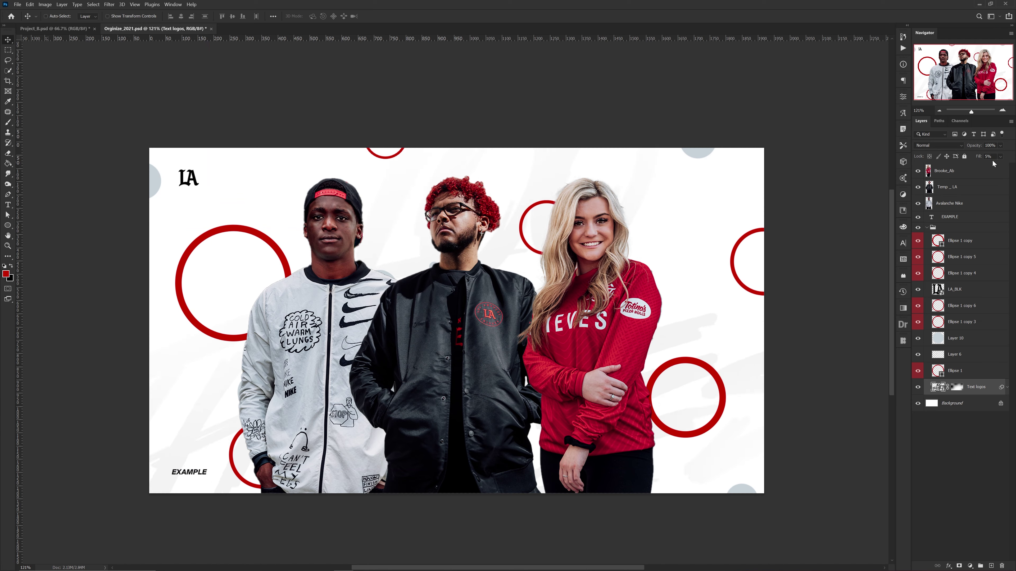
{"action": "left_click", "coordinate": [1010, 121]}
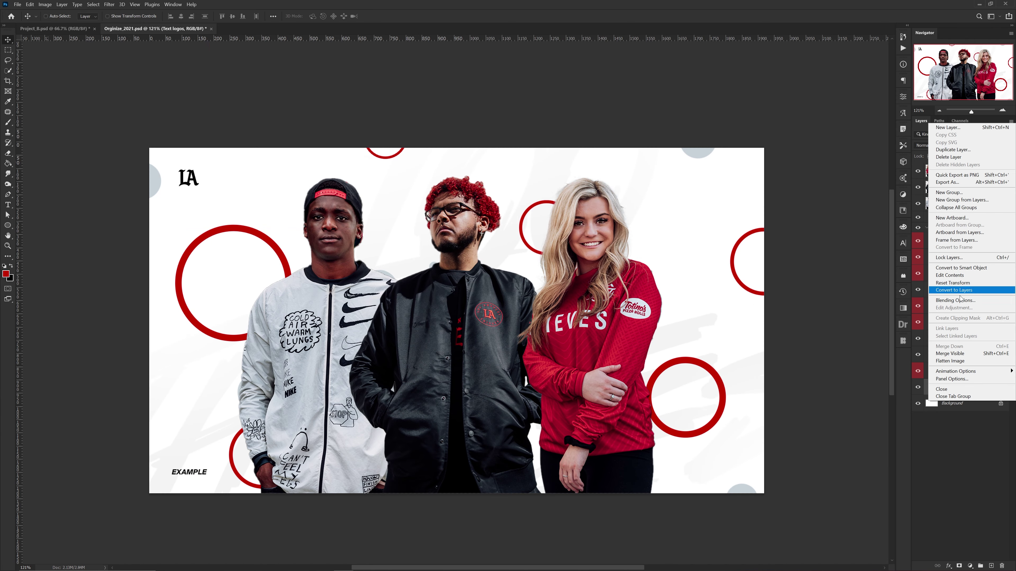
{"action": "left_click", "coordinate": [947, 380]}
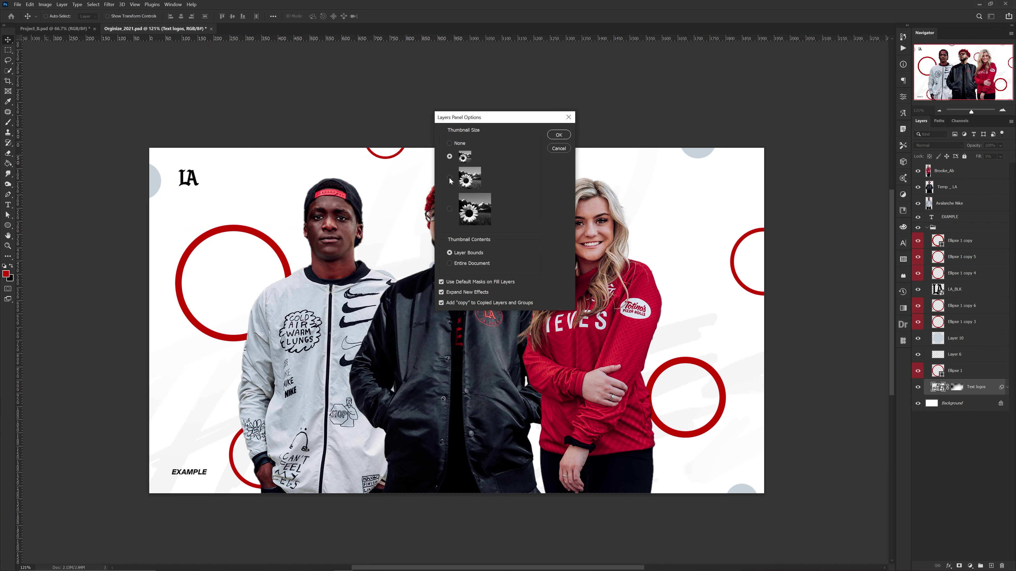
{"action": "left_click", "coordinate": [558, 135]}
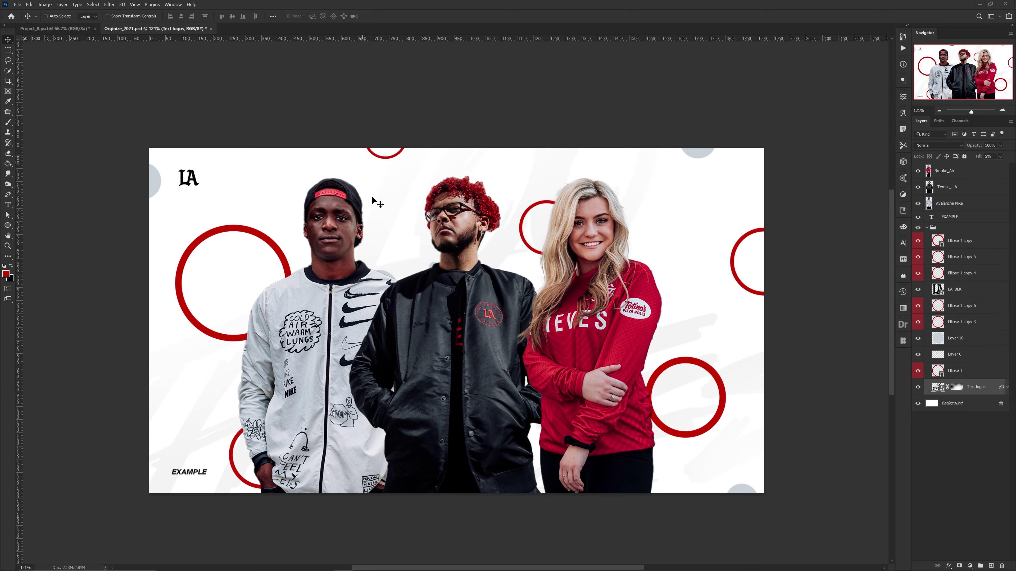
Solo Ellipse 1 copy, LA_BLK, Temp_LA and Brooke_Ab in turn, restoring all layers after each.
{"action": "mouse_move", "coordinate": [438, 244]}
{"action": "left_mouse_down"}
{"action": "mouse_move", "coordinate": [415, 220]}
{"action": "mouse_move", "coordinate": [438, 244]}
{"action": "left_mouse_up"}
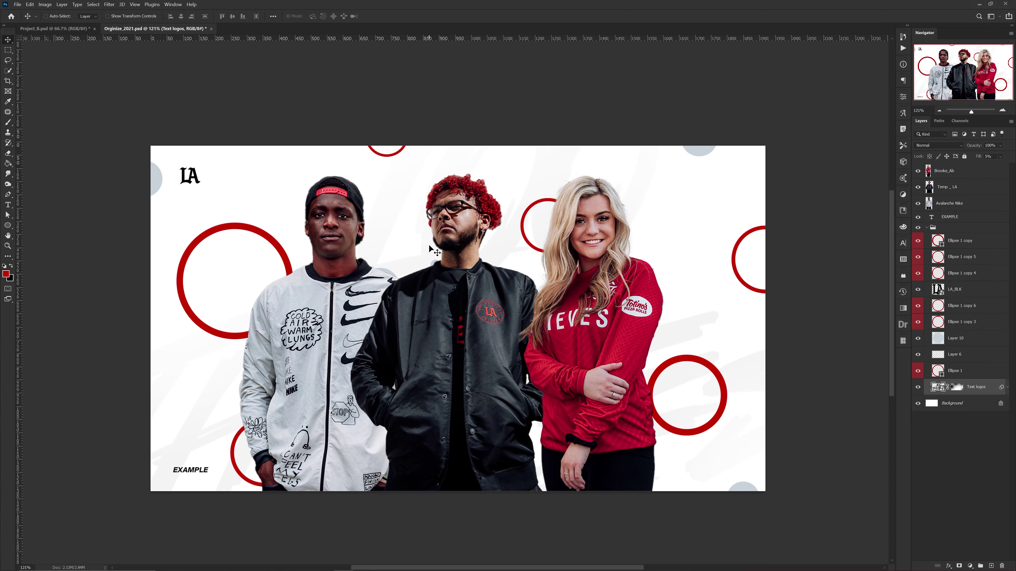
{"action": "left_click", "coordinate": [918, 241], "text": "alt"}
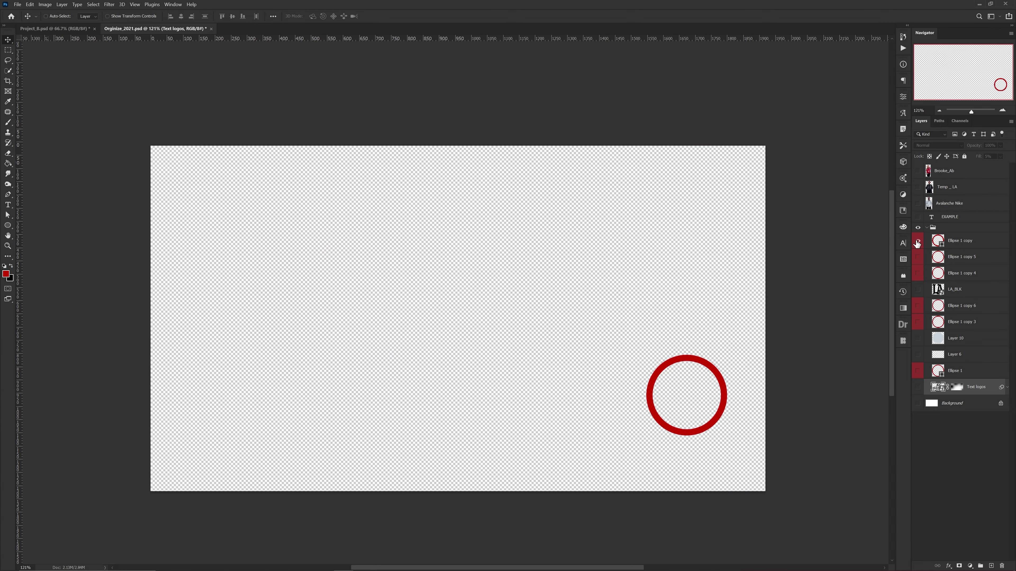
{"action": "left_click", "coordinate": [918, 241], "text": "alt"}
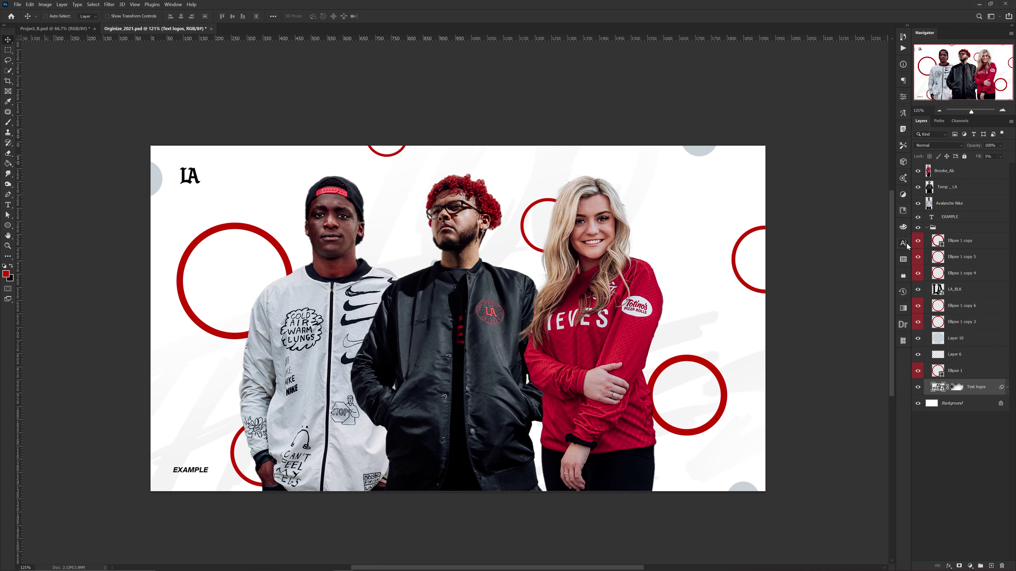
{"action": "left_click", "coordinate": [917, 289], "text": "alt"}
{"action": "left_click", "coordinate": [918, 289], "text": "alt"}
{"action": "left_click", "coordinate": [918, 188], "text": "alt"}
{"action": "left_click", "coordinate": [918, 187], "text": "alt"}
{"action": "left_click", "coordinate": [918, 187], "text": "alt"}
{"action": "left_click", "coordinate": [917, 188], "text": "alt"}
{"action": "left_click", "coordinate": [918, 171], "text": "alt"}
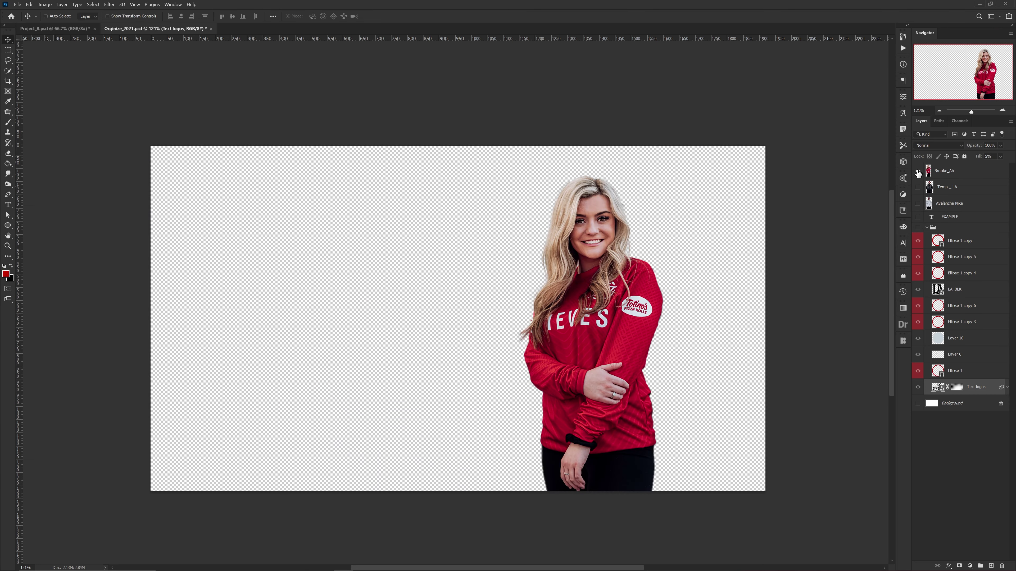
{"action": "left_click", "coordinate": [917, 171], "text": "alt"}
Solo Ellipse 1 copy 6, the Text logos texture and the circles-and-logos group, restoring each time.
{"action": "left_click", "coordinate": [918, 307], "text": "alt"}
{"action": "left_click", "coordinate": [918, 307], "text": "alt"}
{"action": "left_click", "coordinate": [918, 387], "text": "alt"}
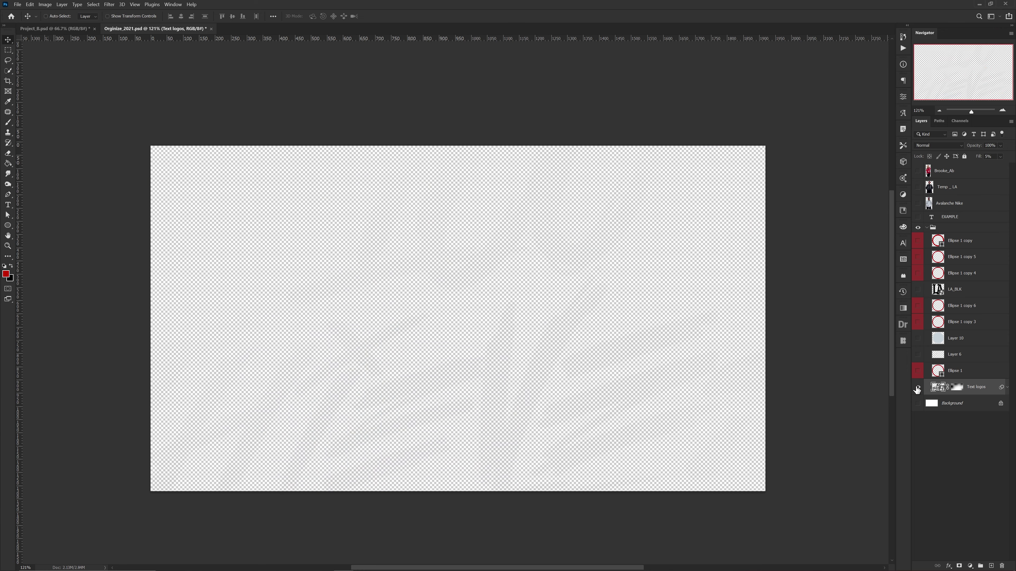
{"action": "left_click", "coordinate": [918, 387], "text": "alt"}
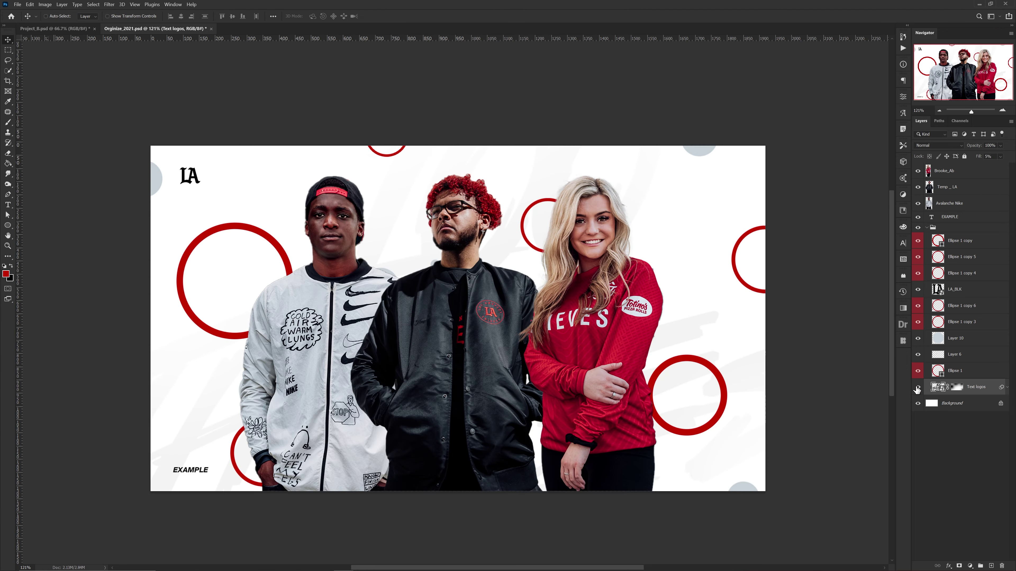
{"action": "left_click", "coordinate": [918, 228], "text": "alt"}
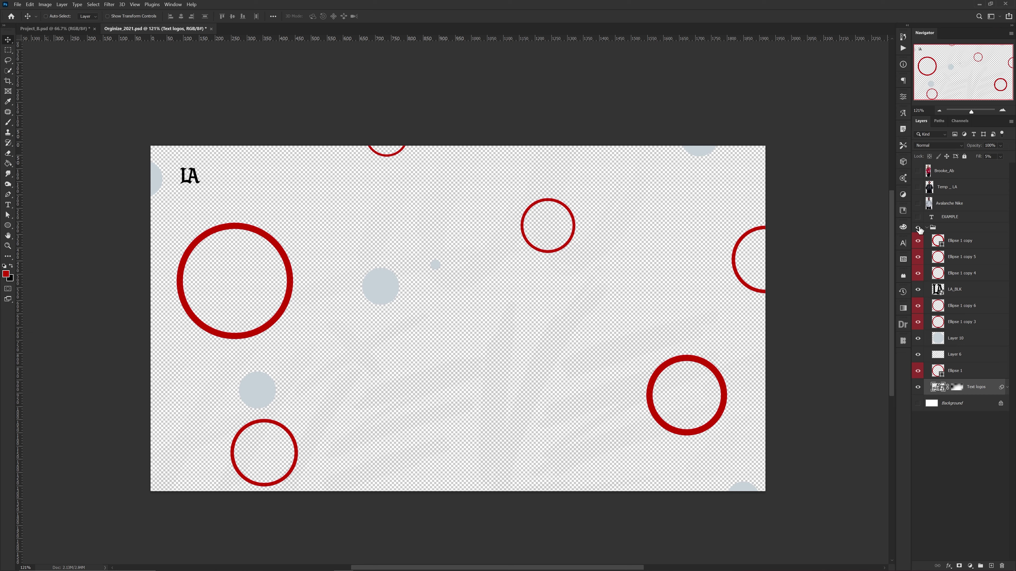
{"action": "left_click", "coordinate": [918, 227], "text": "alt"}
Check the Avalanche Nike model's visibility, then turn EXAMPLE, the group and Background back on.
{"action": "left_click", "coordinate": [918, 204], "text": "alt"}
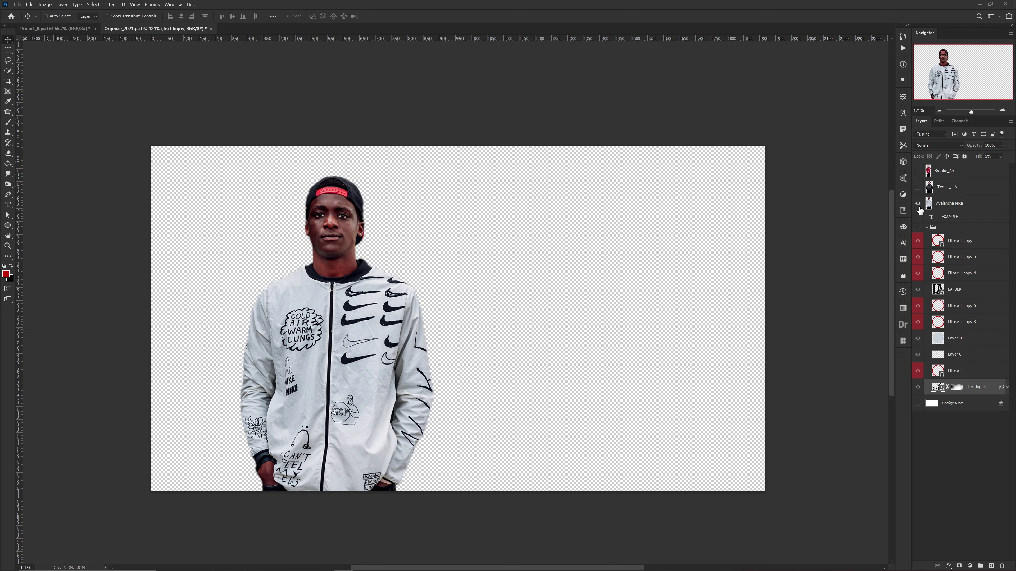
{"action": "left_click", "coordinate": [918, 203]}
{"action": "left_click", "coordinate": [918, 204]}
{"action": "left_click", "coordinate": [917, 204]}
{"action": "left_click", "coordinate": [918, 204]}
{"action": "left_click", "coordinate": [918, 228], "text": "alt"}
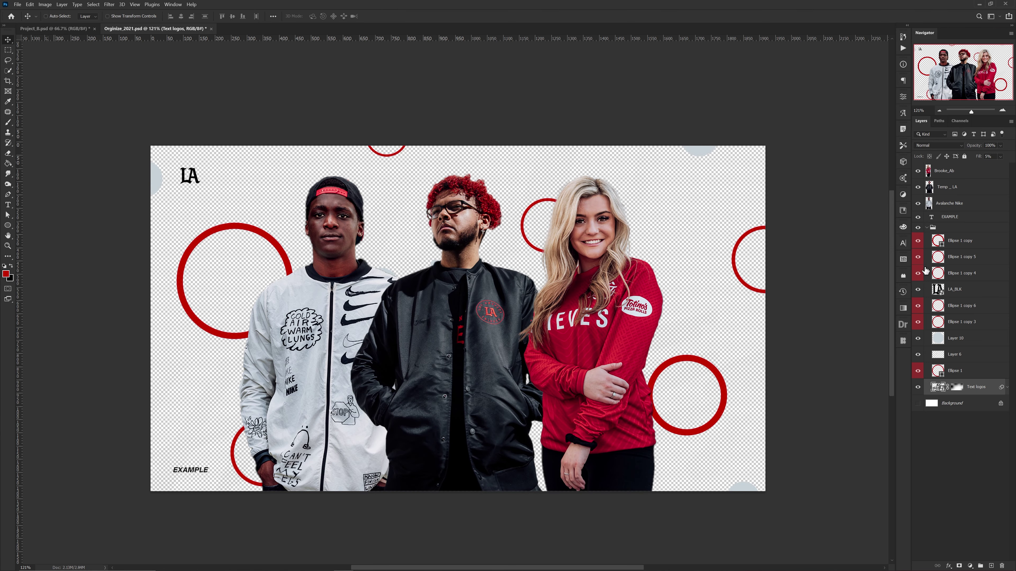
{"action": "left_click", "coordinate": [918, 403]}
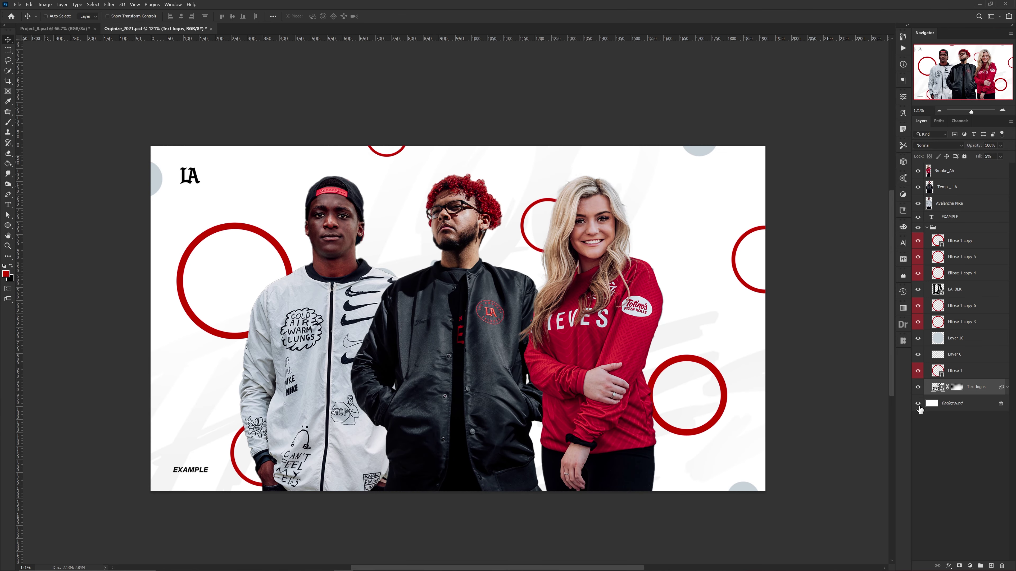
Solo-check Ellipse 1 copy, Ellipse 1 copy 5 and the white-jacket model, then collapse the group.
{"action": "left_click", "coordinate": [917, 242], "text": "alt"}
{"action": "left_click", "coordinate": [918, 242], "text": "alt"}
{"action": "left_click", "coordinate": [918, 258], "text": "alt"}
{"action": "left_click", "coordinate": [918, 258], "text": "alt"}
{"action": "left_click", "coordinate": [918, 203], "text": "alt"}
{"action": "left_click", "coordinate": [919, 205], "text": "alt"}
{"action": "left_click", "coordinate": [927, 227]}
{"action": "left_click", "coordinate": [951, 171]}
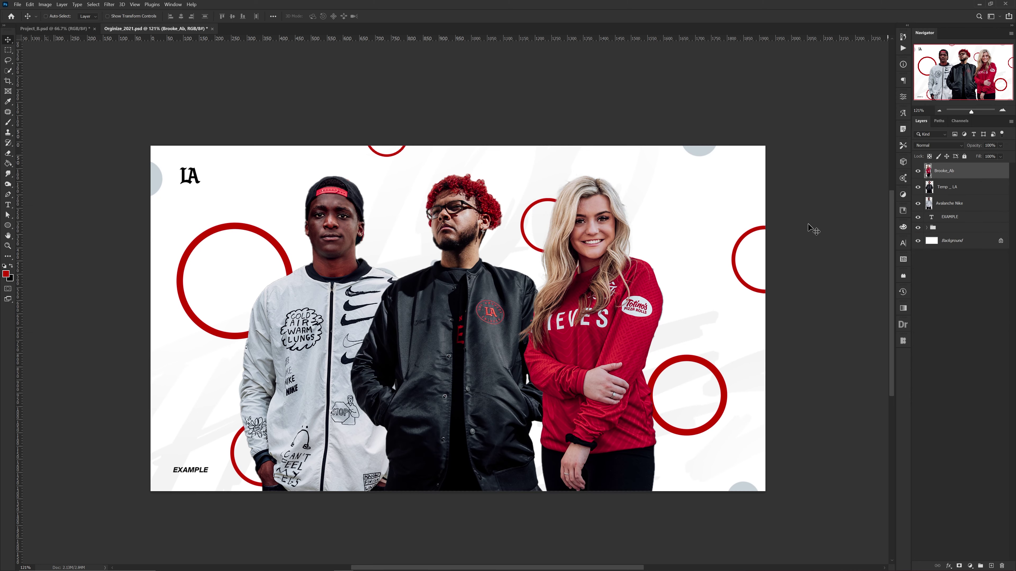
{"action": "scroll", "coordinate": [488, 306], "scroll_direction": "up", "scroll_amount": 2}
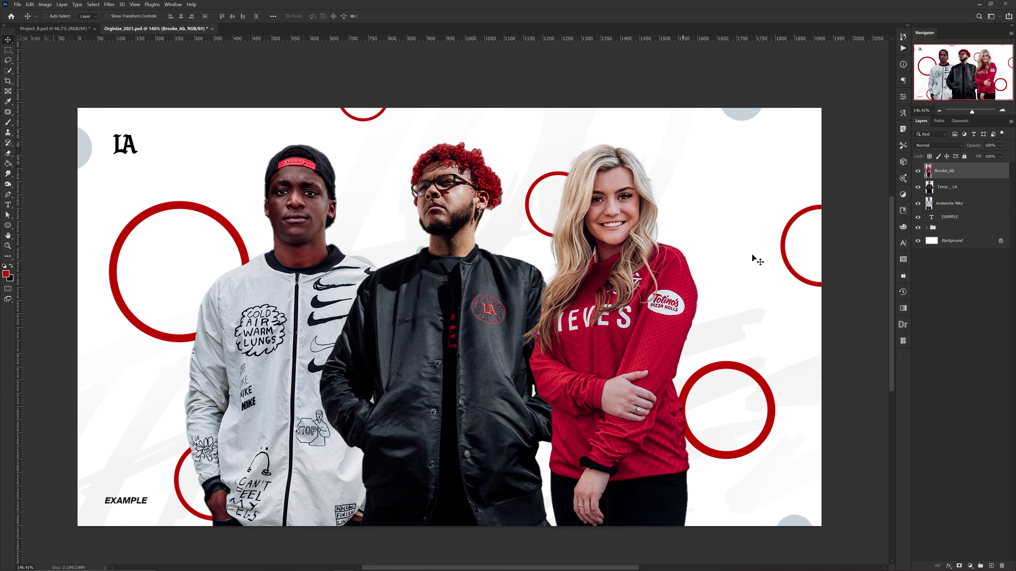
{"action": "left_click", "coordinate": [920, 174], "text": "alt"}
{"action": "left_click", "coordinate": [919, 174], "text": "alt"}
{"action": "left_click", "coordinate": [415, 252], "text": "ctrl"}
{"action": "mouse_move", "coordinate": [415, 252]}
{"action": "left_mouse_down"}
{"action": "mouse_move", "coordinate": [392, 244]}
{"action": "mouse_move", "coordinate": [409, 250]}
{"action": "left_mouse_up"}
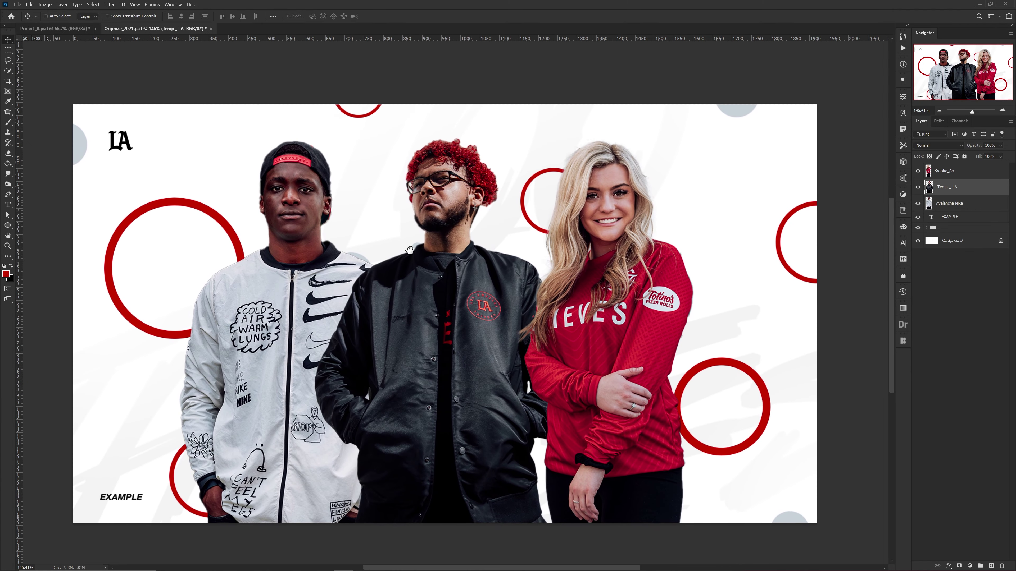
{"action": "left_click", "coordinate": [945, 172]}
{"action": "left_click", "coordinate": [944, 207]}
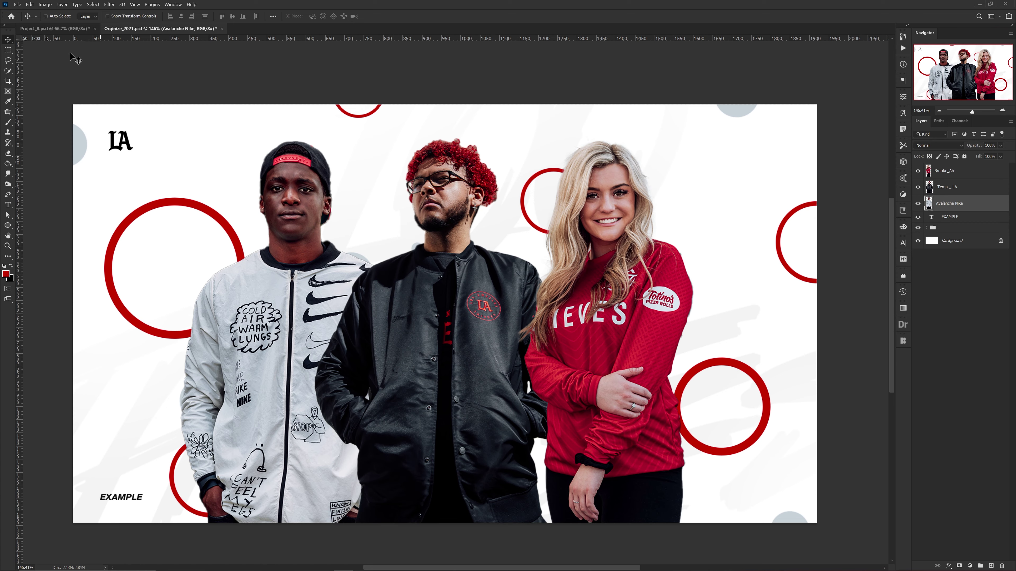
Keep Move tool Auto-Select on Layer and pick the white-jacket figure and Ellipse 1 copy 6 ring on canvas.
{"action": "right_click", "coordinate": [10, 40]}
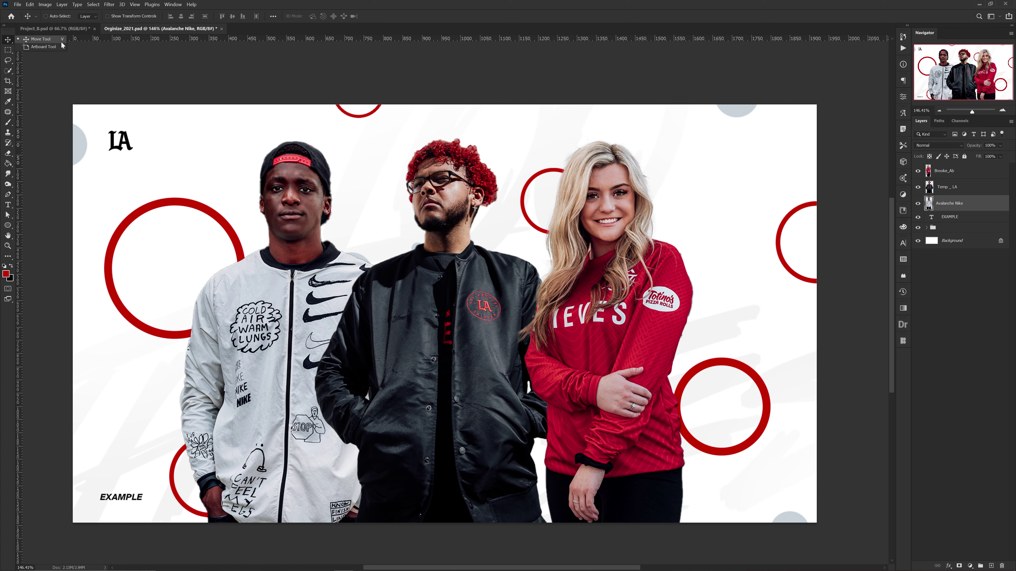
{"action": "left_click", "coordinate": [41, 43]}
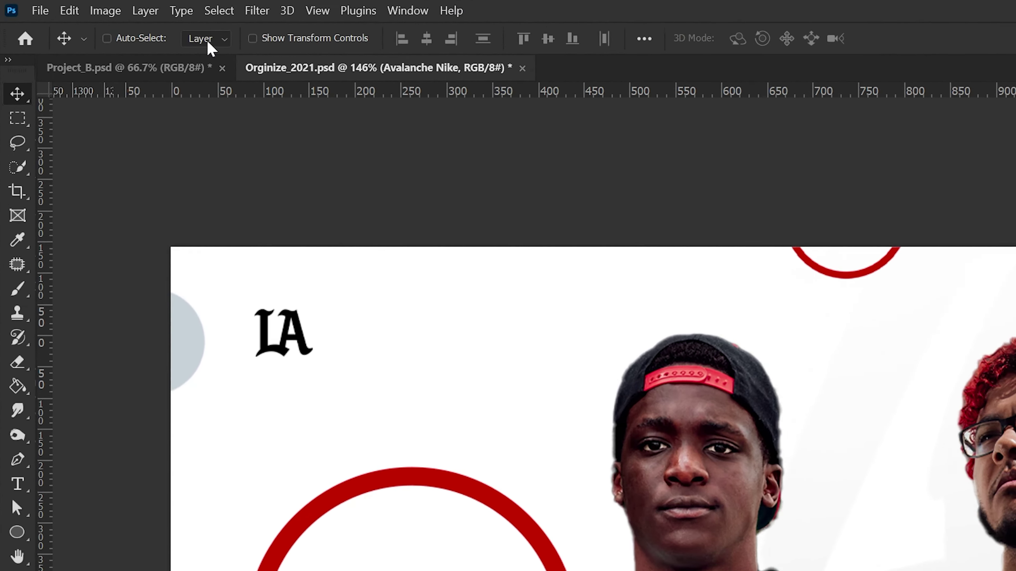
{"action": "left_click", "coordinate": [88, 16]}
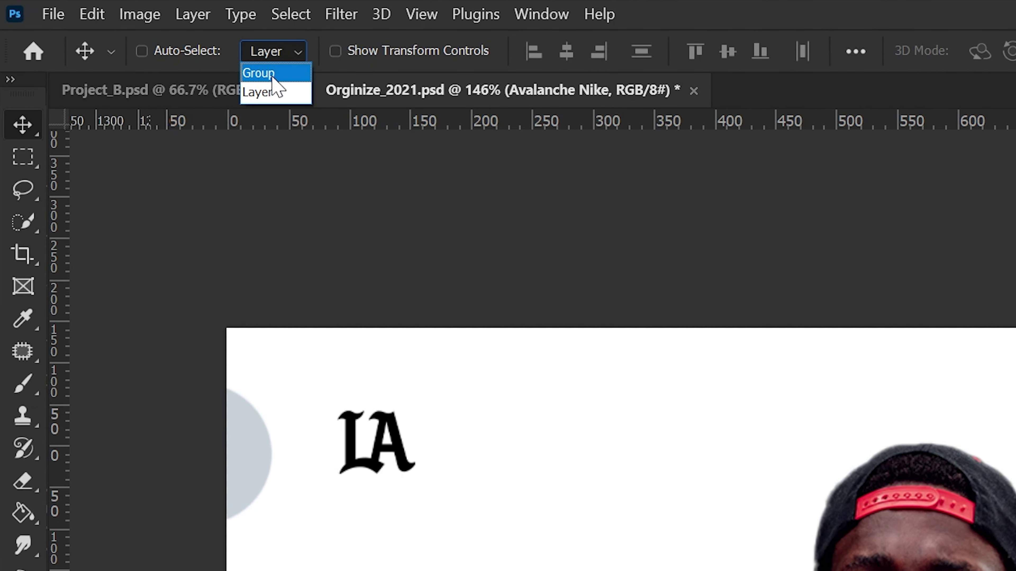
{"action": "left_click", "coordinate": [280, 98]}
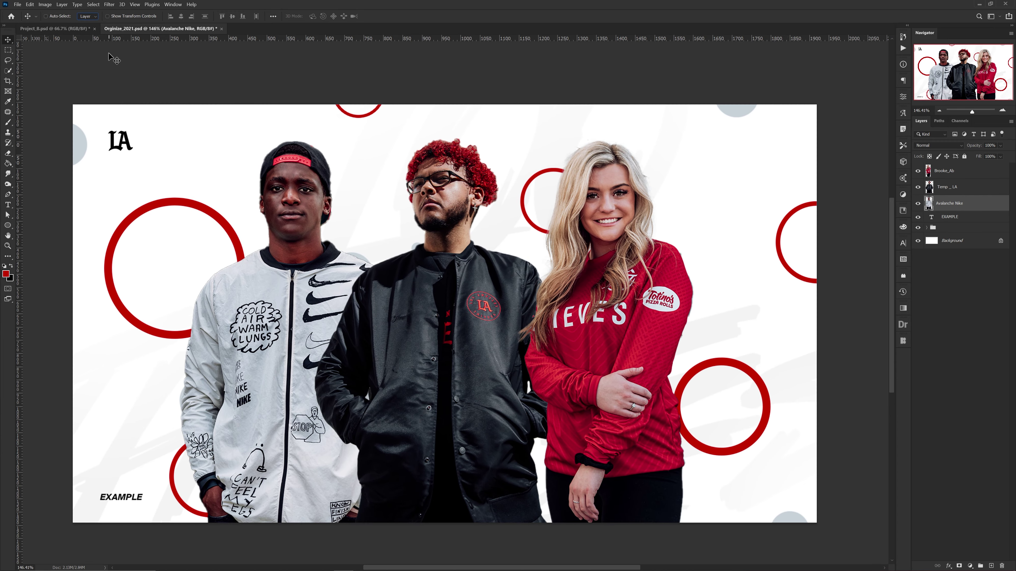
{"action": "mouse_move", "coordinate": [268, 291]}
{"action": "left_mouse_down"}
{"action": "mouse_move", "coordinate": [182, 251]}
{"action": "mouse_move", "coordinate": [232, 309]}
{"action": "mouse_move", "coordinate": [329, 309]}
{"action": "mouse_move", "coordinate": [267, 288]}
{"action": "left_mouse_up"}
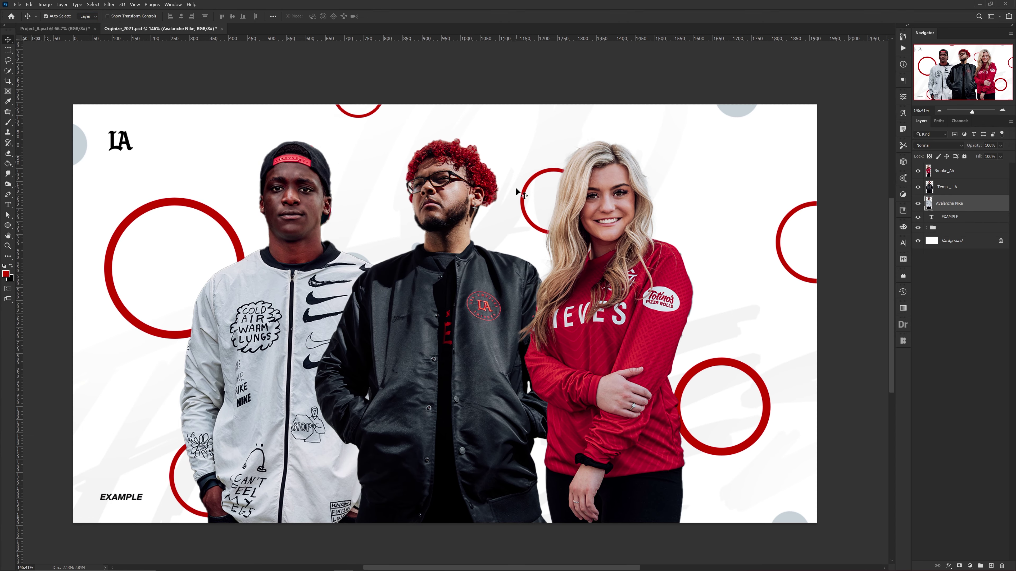
{"action": "left_click", "coordinate": [522, 202]}
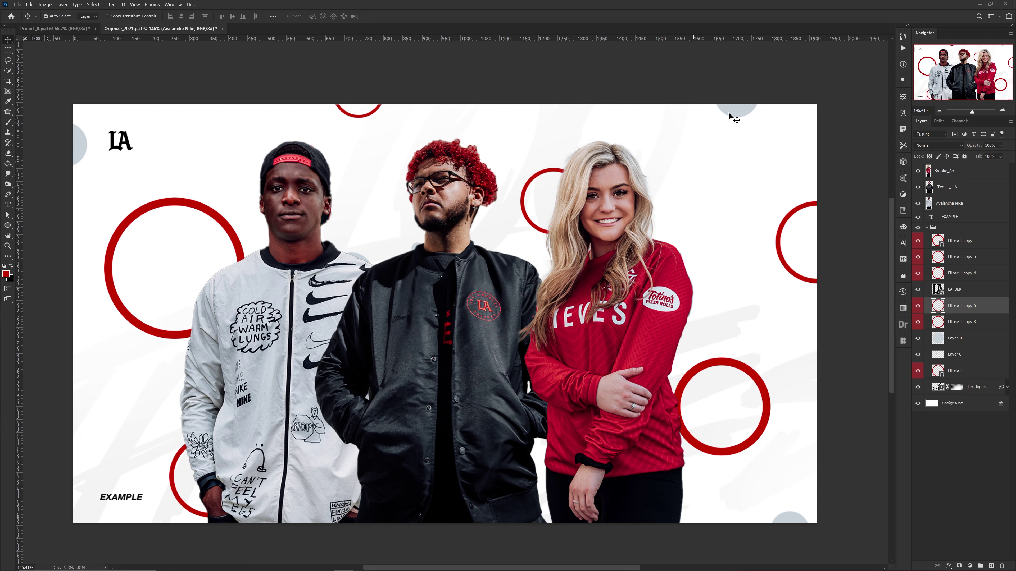